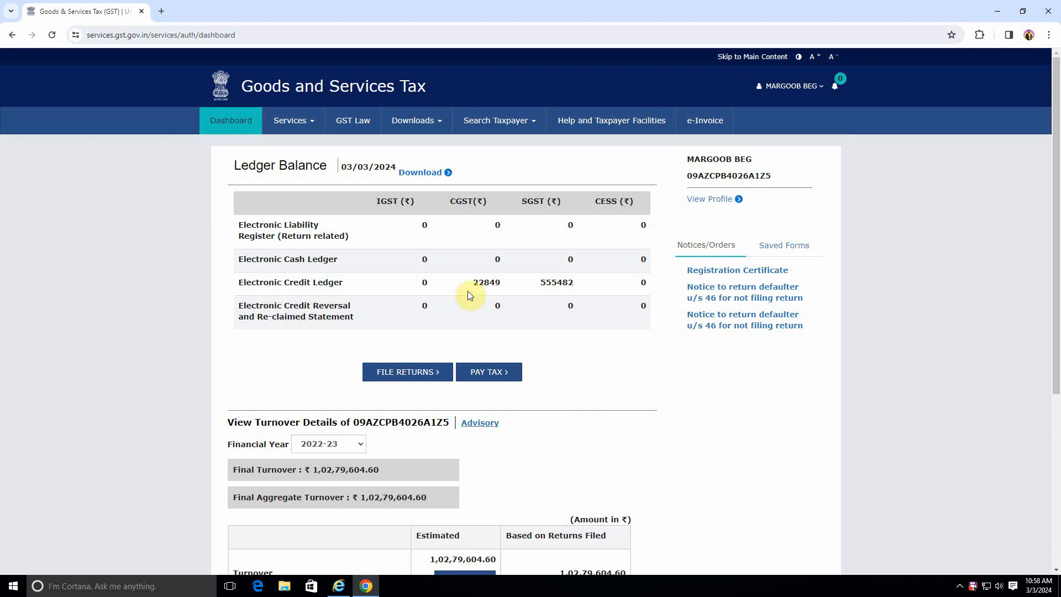
- Check the Electronic Credit Ledger balances on the dashboard and open the Application for Refund page
drag(413, 283, 573, 287)
click(578, 300)
click(319, 131)
mouse_move(516, 145)
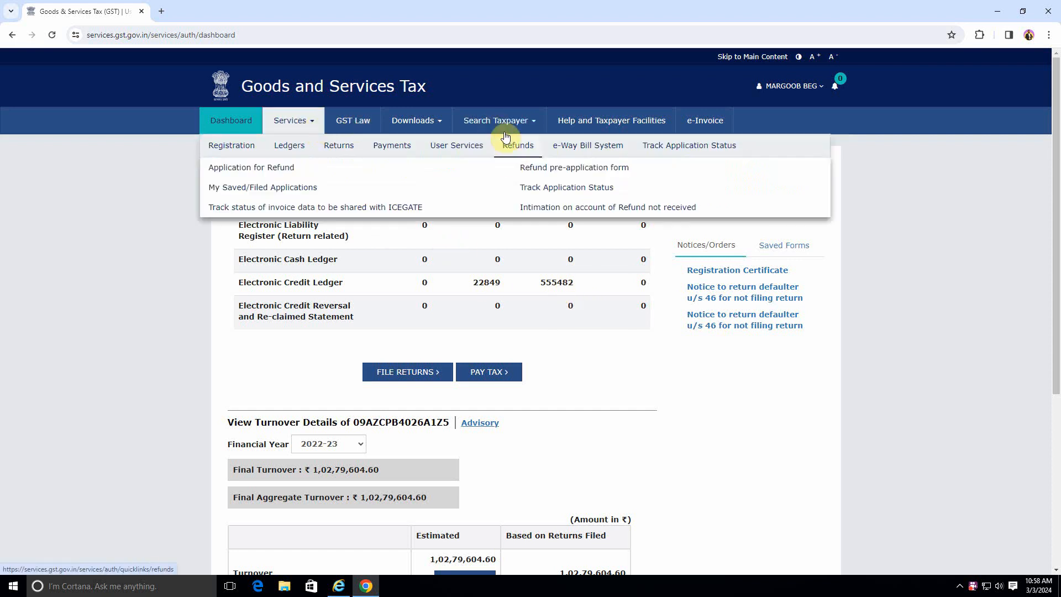
click(275, 168)
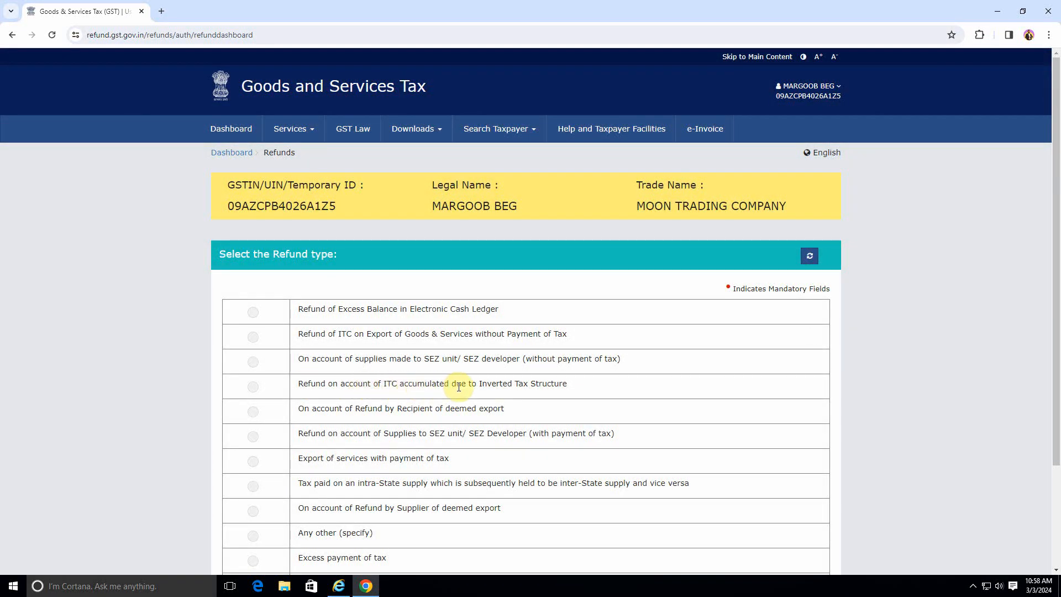
- Choose the refund on account of ITC accumulated due to Inverted Tax Structure, with a starting period of Apr-2022
click(252, 386)
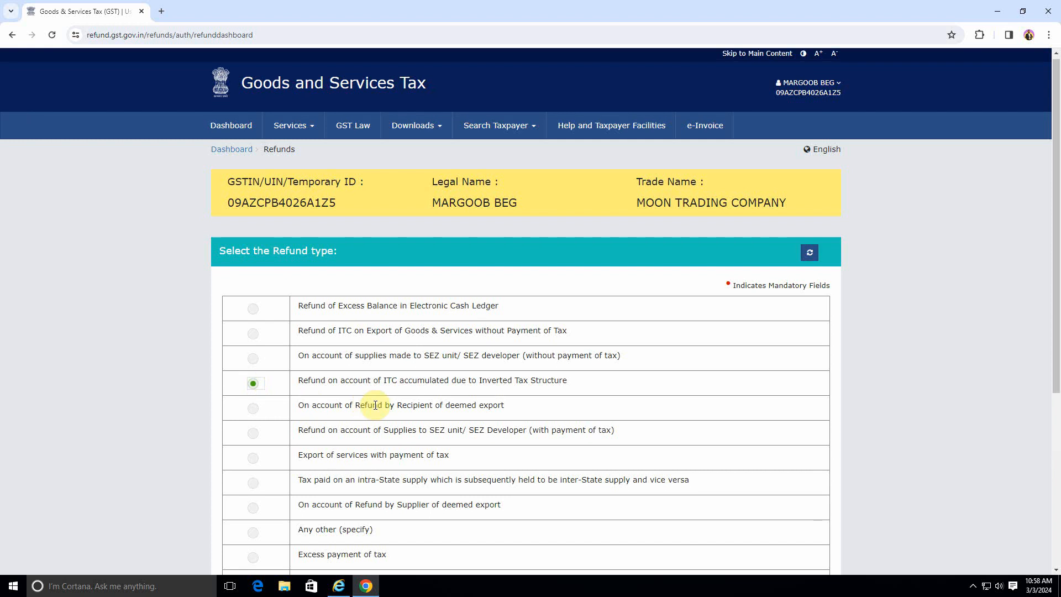
scroll(378, 407, down, 5)
click(304, 431)
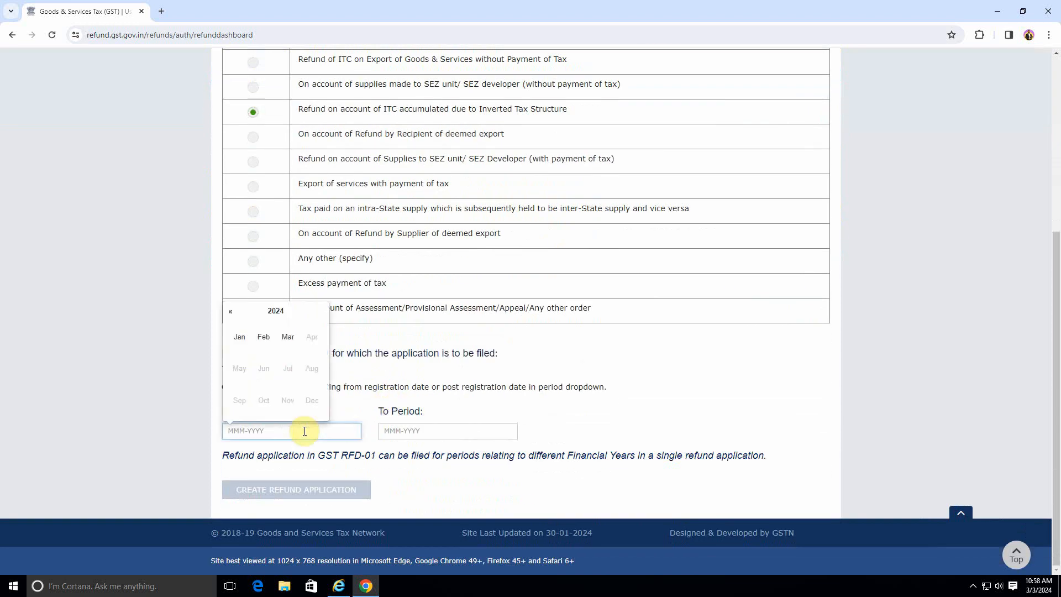
click(231, 313)
click(232, 313)
click(312, 337)
- Set the ending period to Mar-2023 and create the refund application, confirming that there is a refund to claim
click(438, 432)
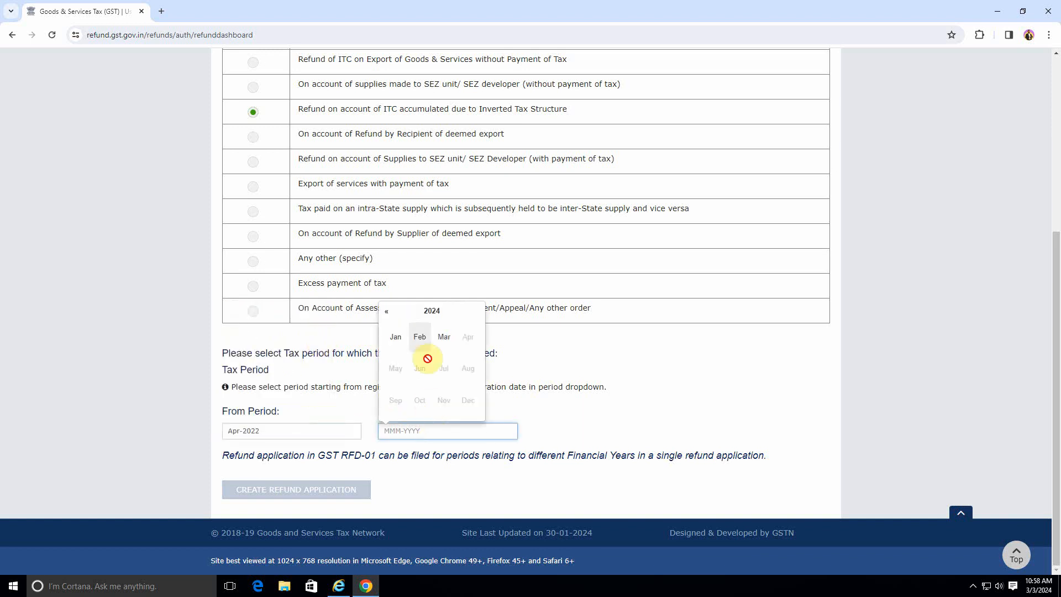
click(386, 311)
click(444, 338)
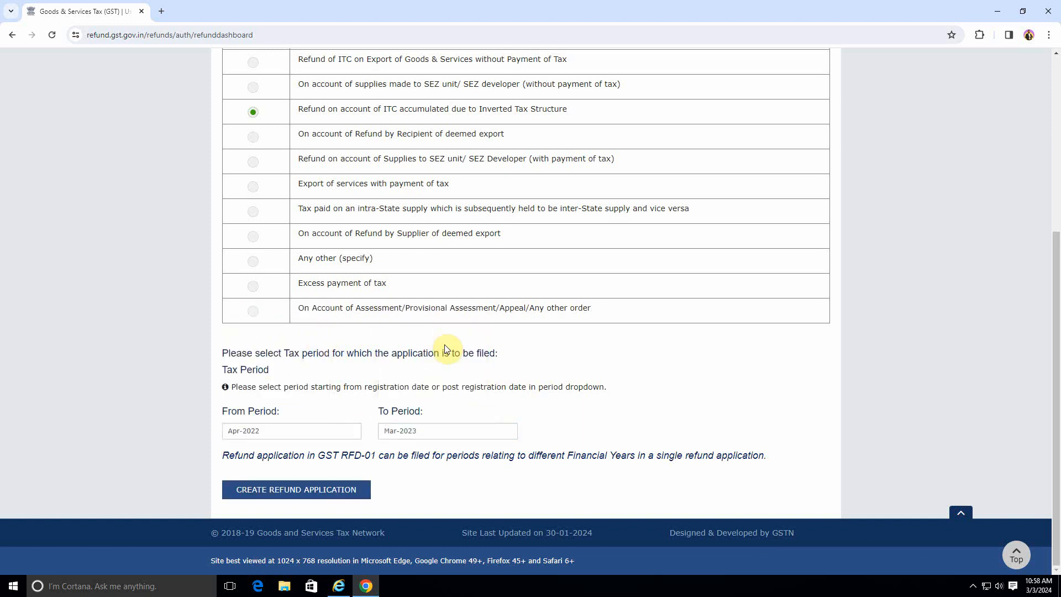
click(327, 490)
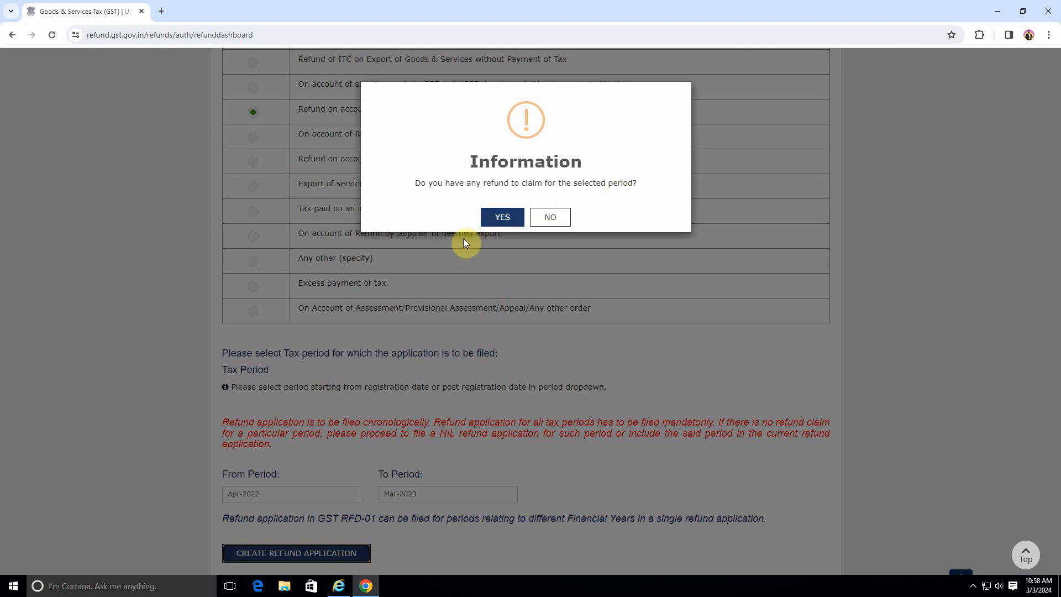
click(500, 217)
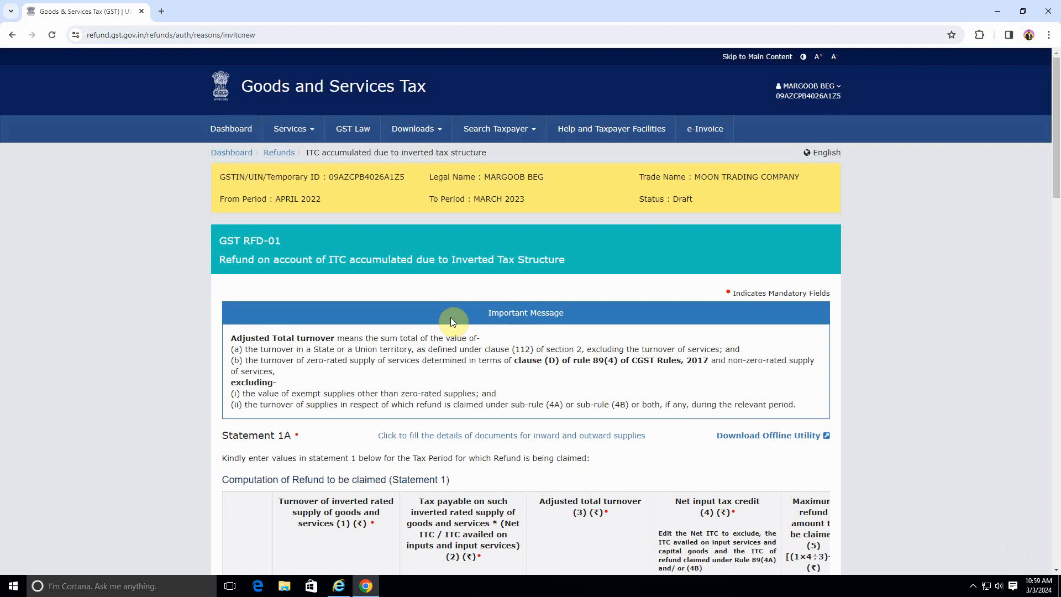
- Look through the GST RFD-01 refund form and download the offline utility for Statement 1A
scroll(461, 360, down, 10)
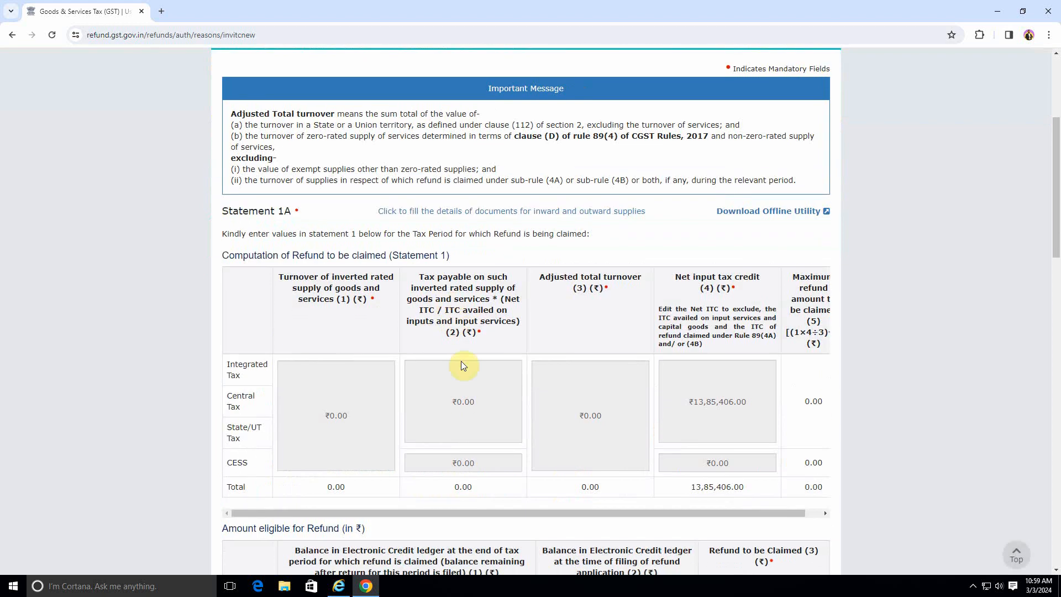
scroll(463, 366, up, 9)
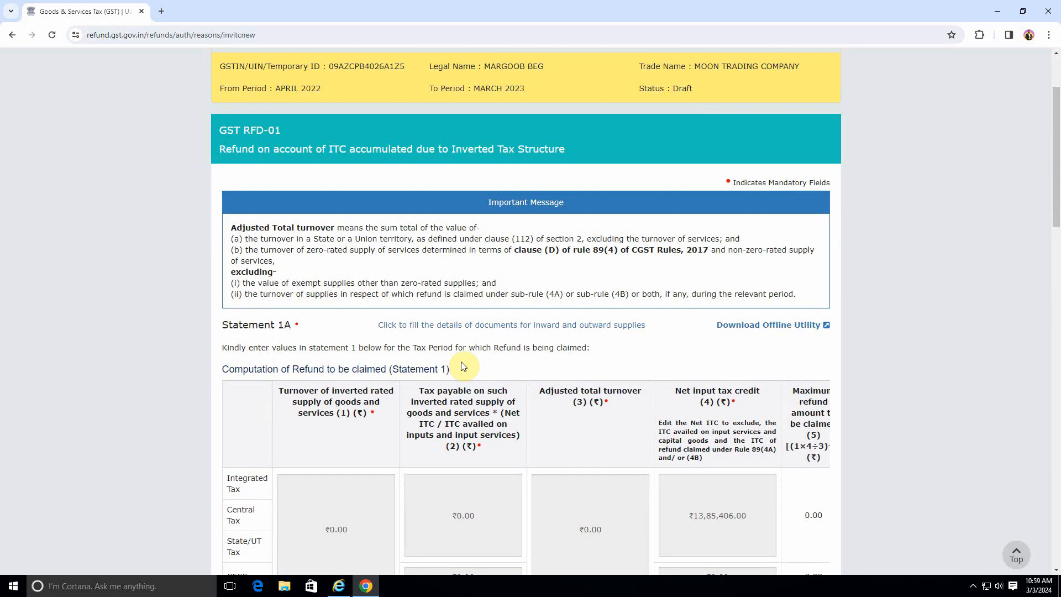
scroll(463, 366, down, 9)
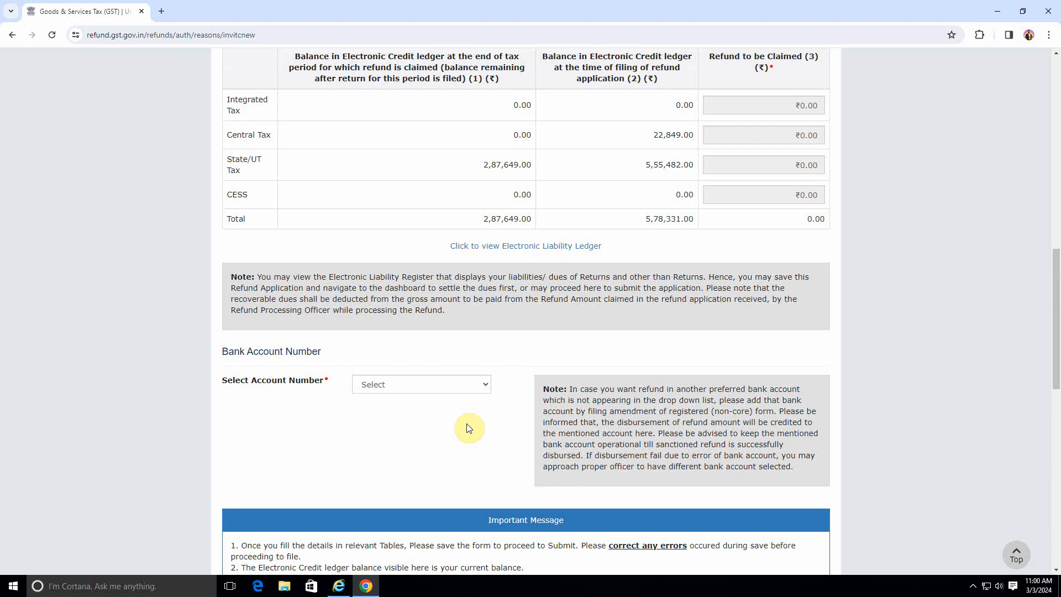
scroll(467, 426, up, 8)
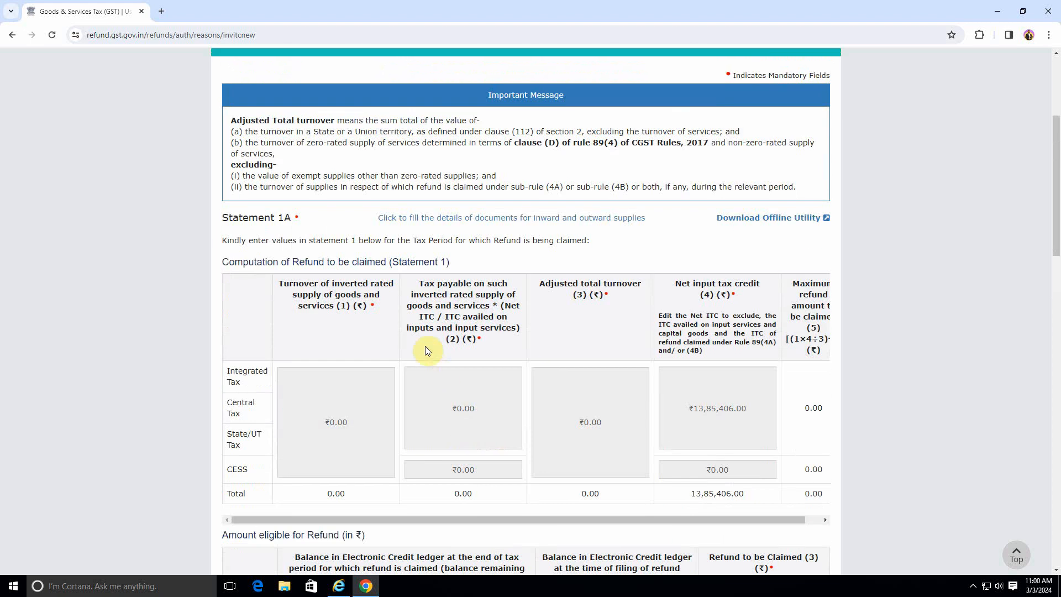
scroll(525, 343, down, 5)
scroll(526, 350, up, 8)
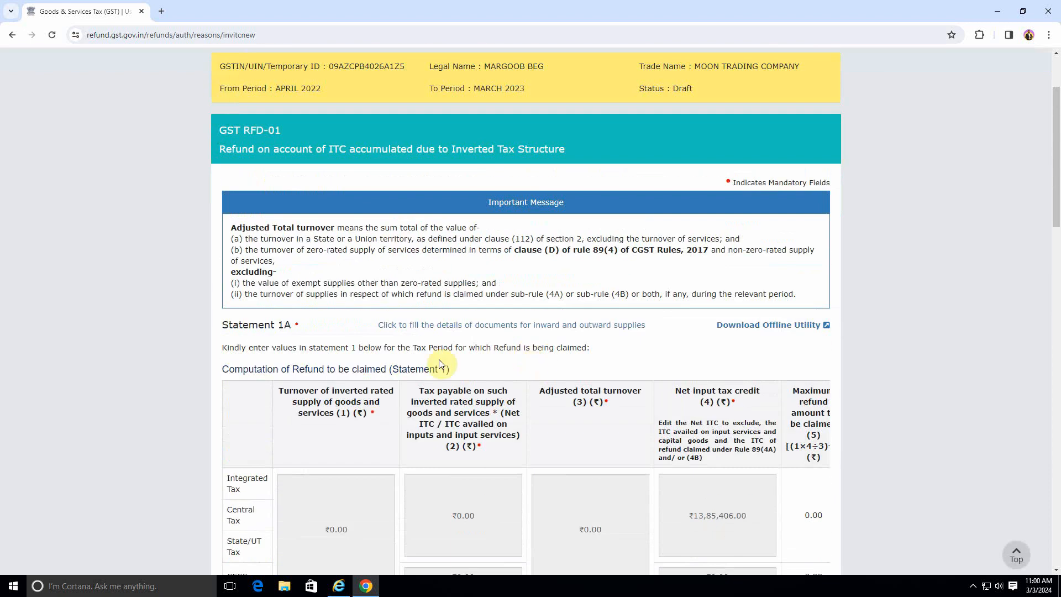
click(760, 327)
click(558, 216)
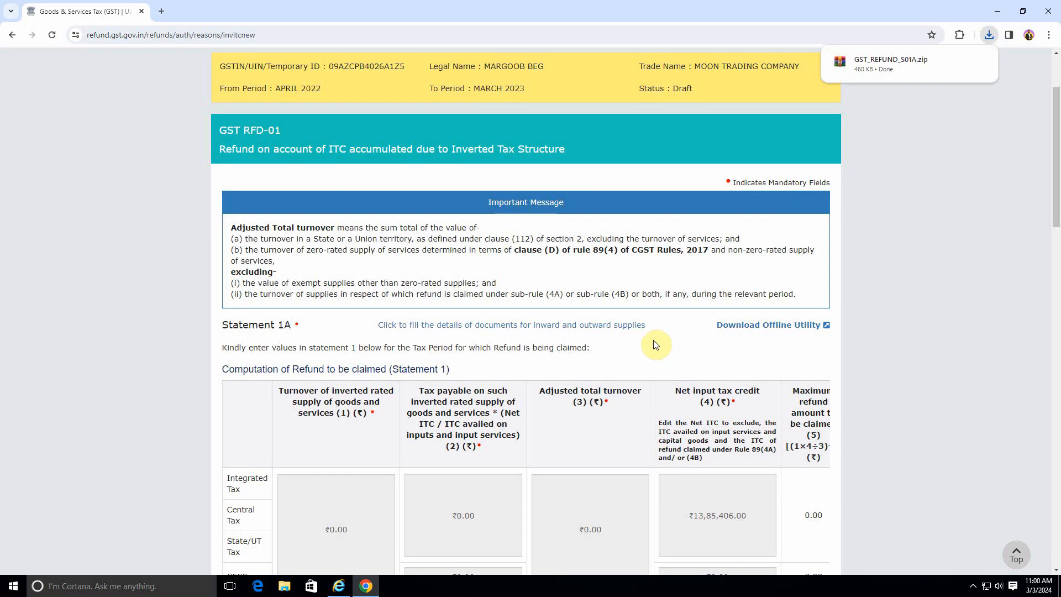
- Switch to the filled GST_REFUND_S01A workbook in Excel, dismiss the licence pop-up and go to the inward supply details
mouse_move(958, 65)
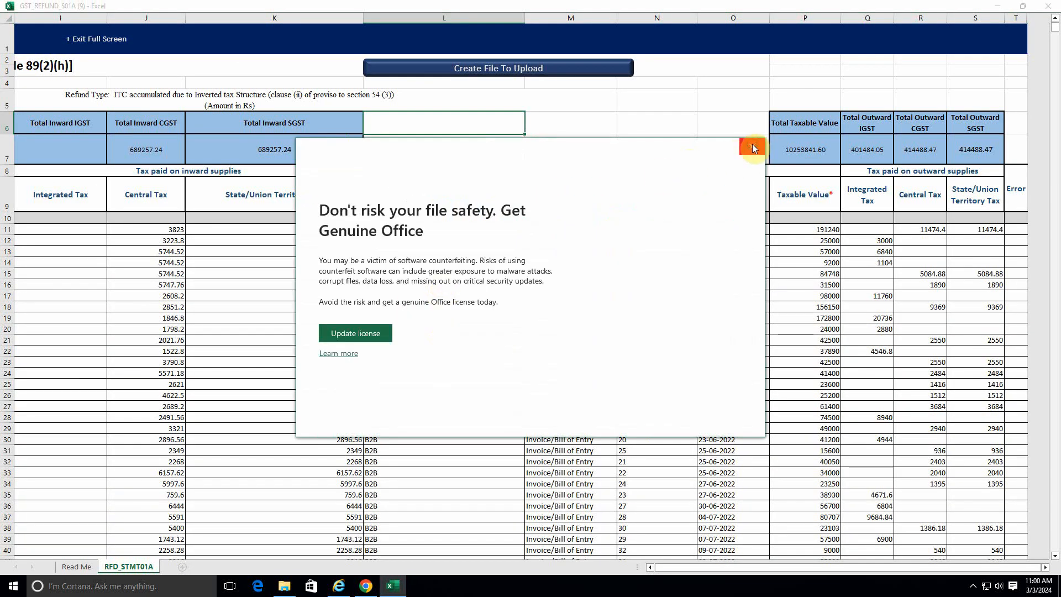
click(752, 144)
click(592, 144)
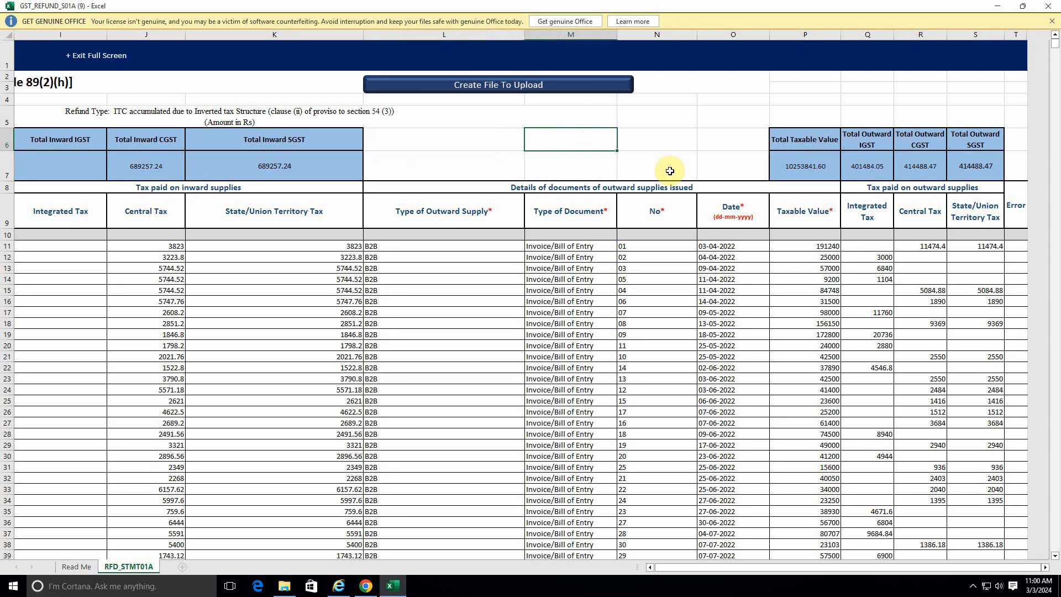
click(801, 567)
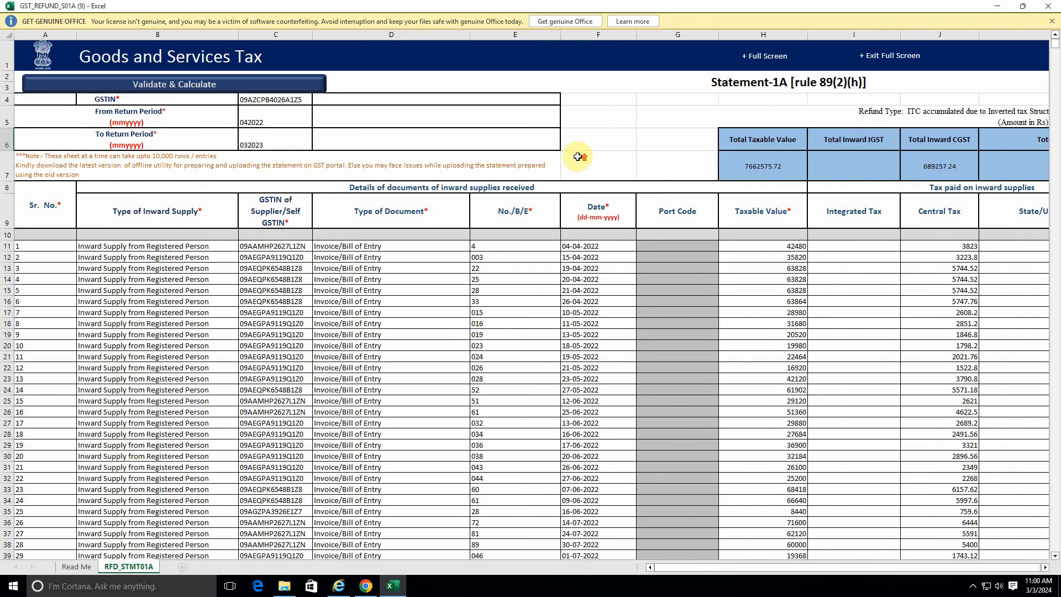
- Try selecting Inward Supply from Registered Person as the type of inward supply for the first record
click(342, 187)
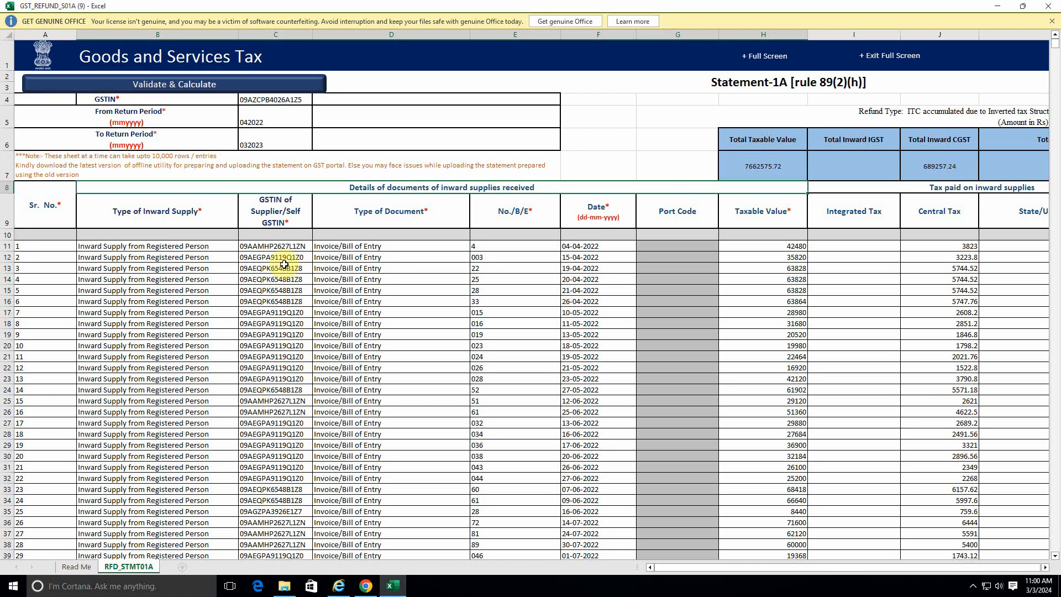
click(278, 246)
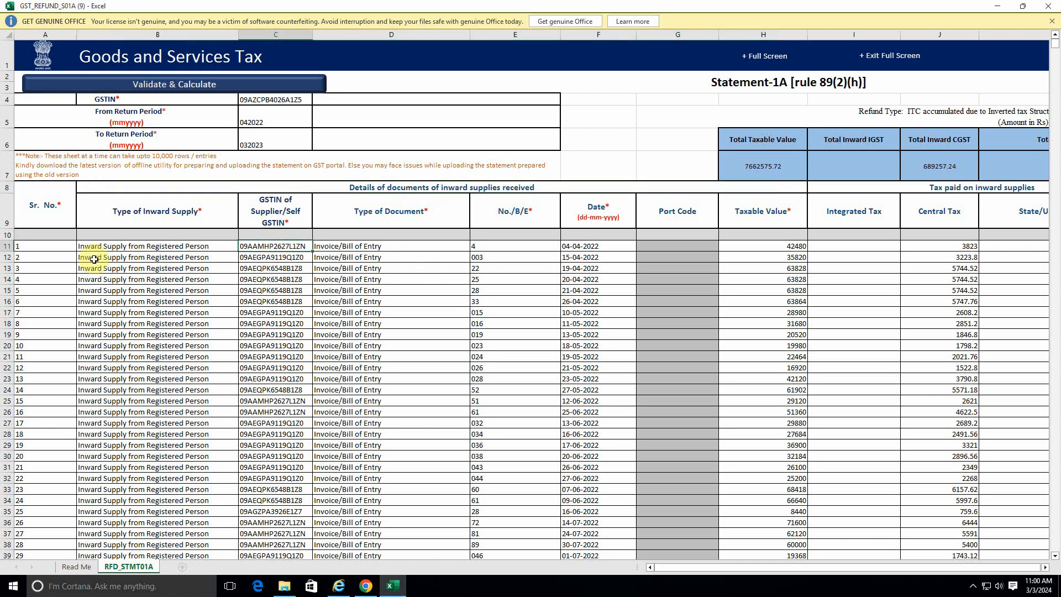
click(51, 247)
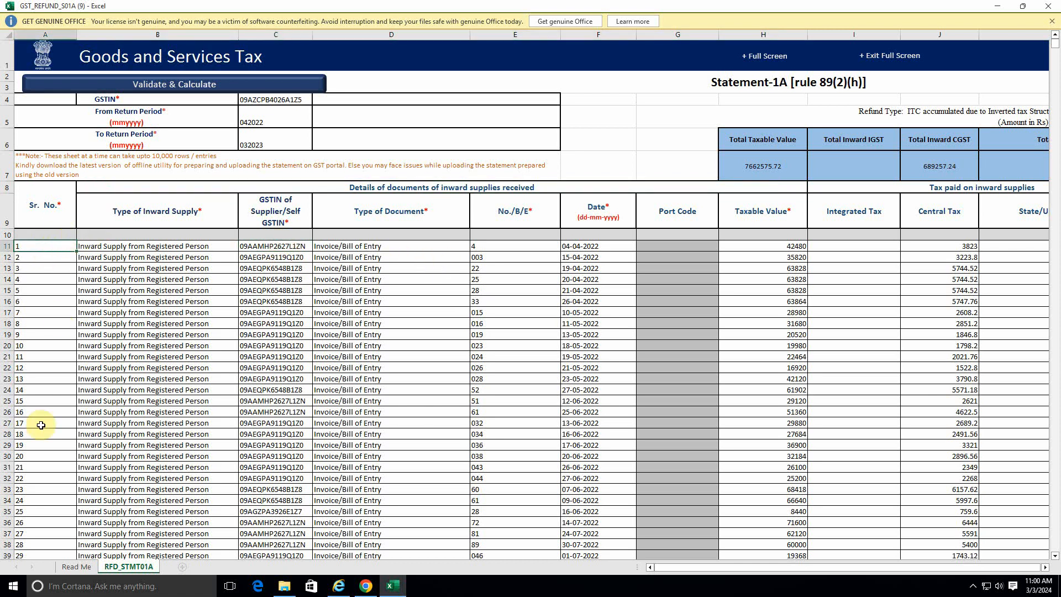
click(153, 248)
key(alt+Down)
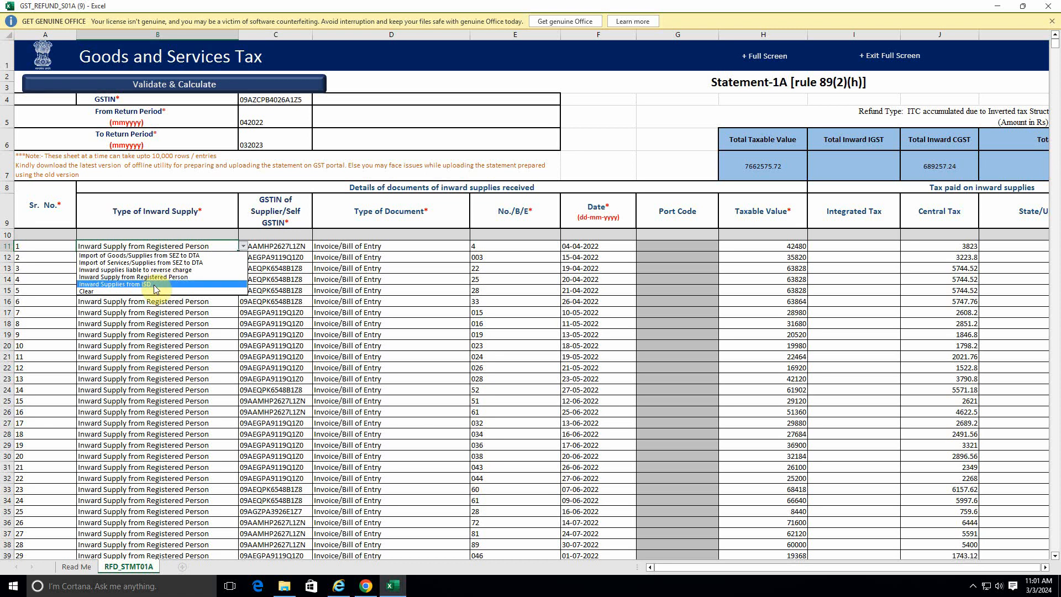
click(174, 277)
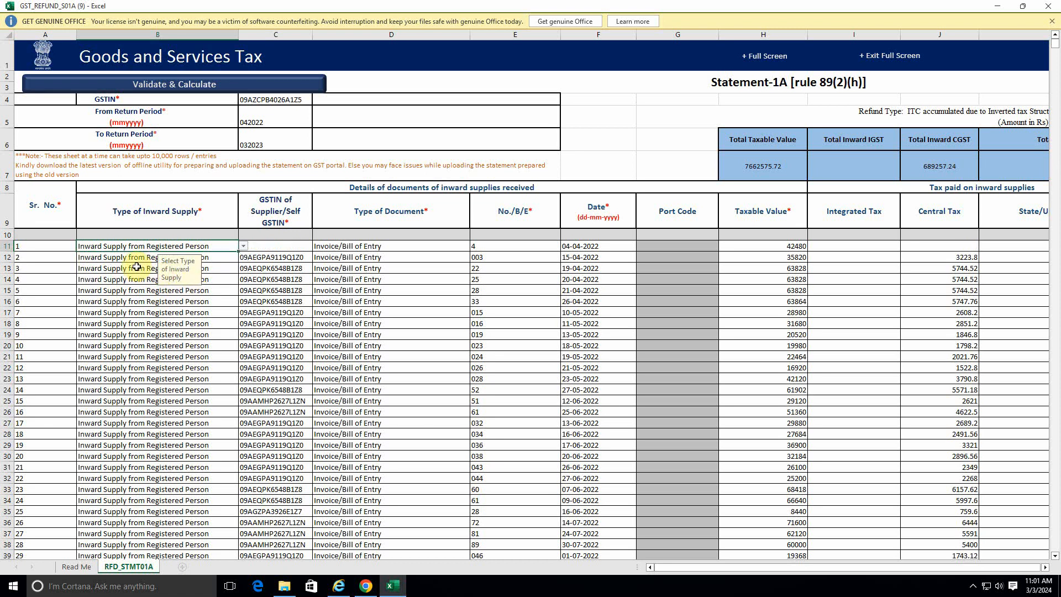
click(273, 245)
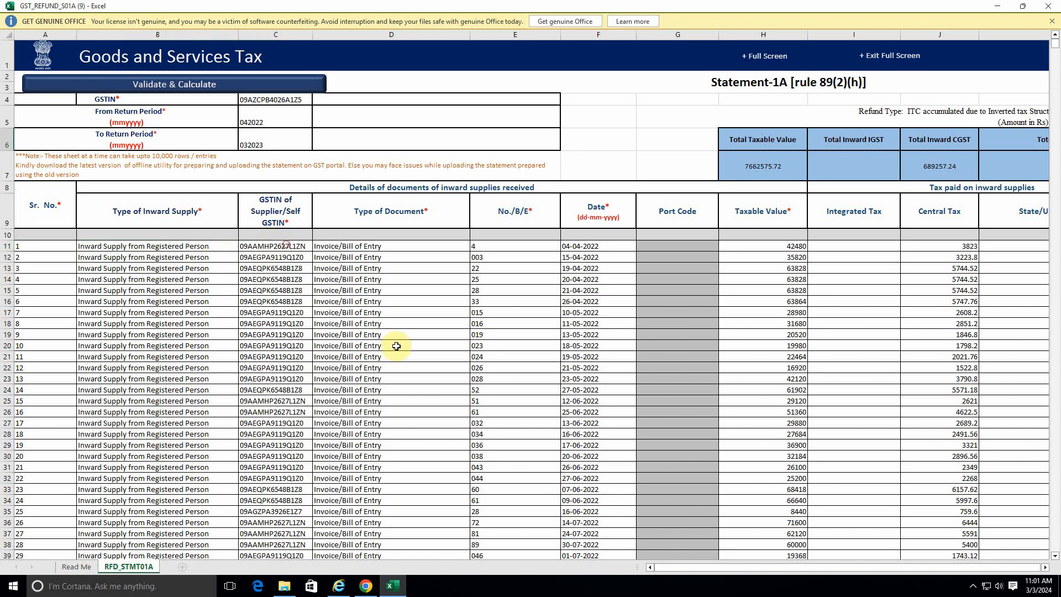
- Close the licence banner, set the first outward supply record's type to B2B and inspect its document type options
click(1052, 21)
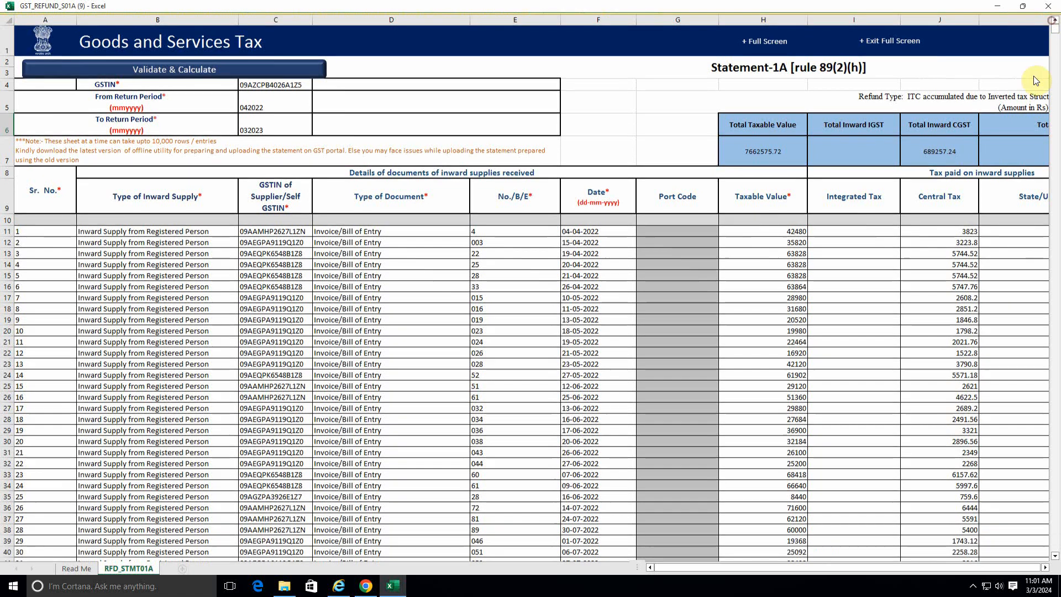
drag(734, 566, 833, 567)
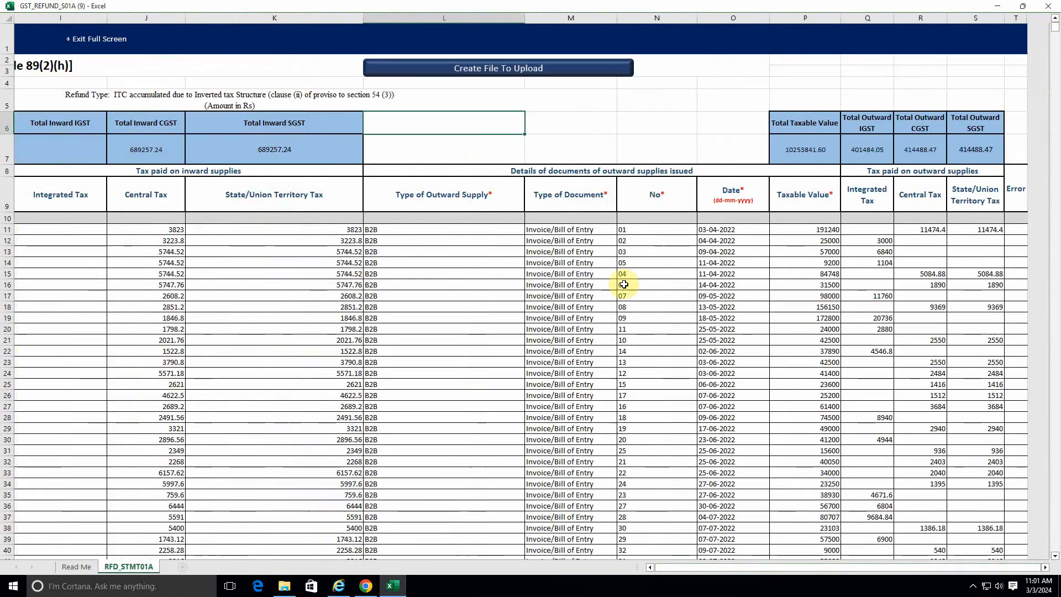
click(533, 170)
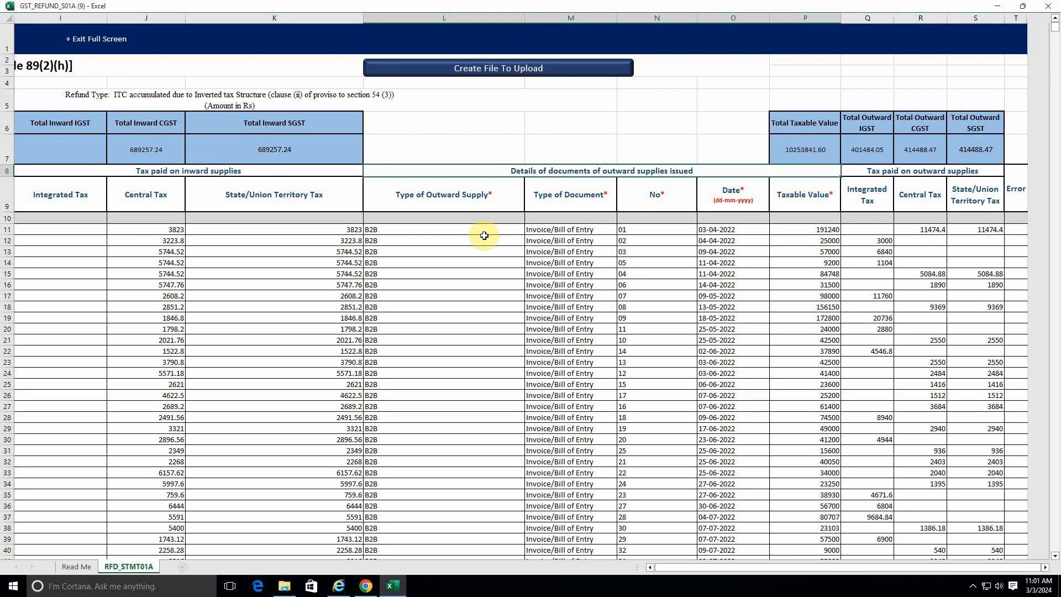
click(433, 231)
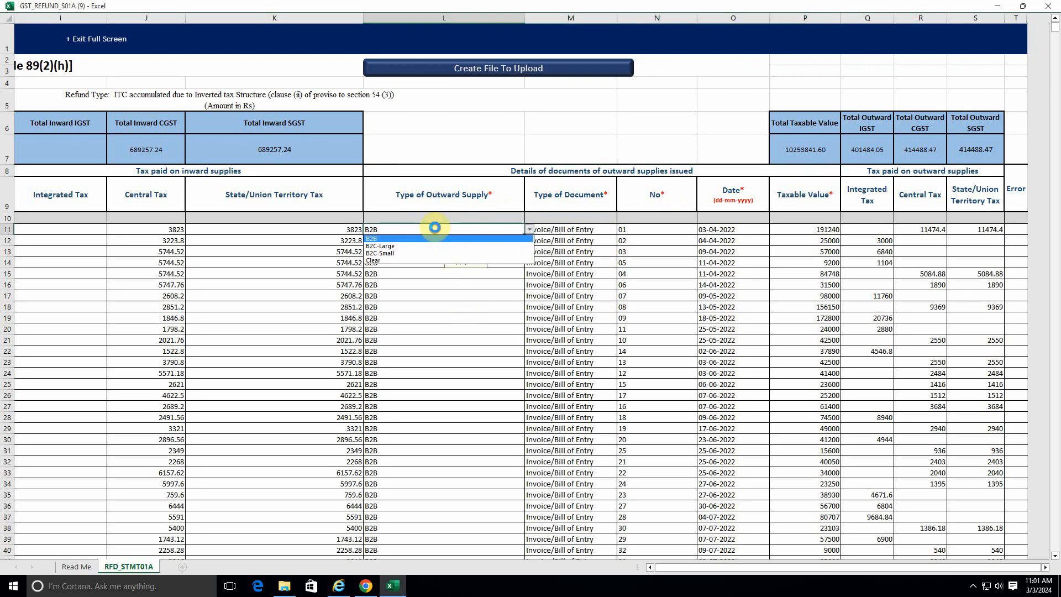
click(424, 236)
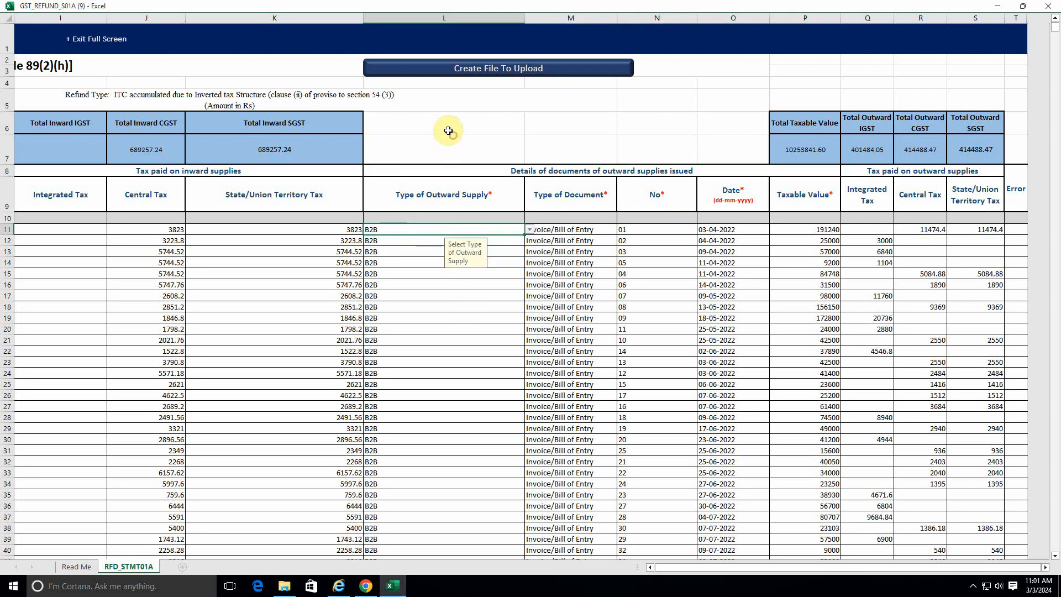
click(589, 233)
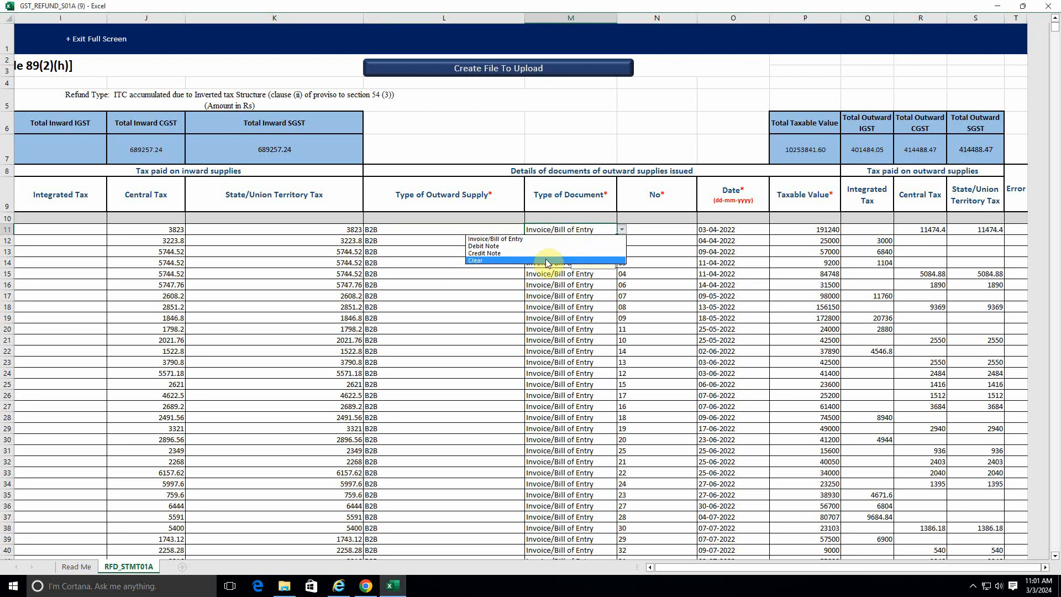
key(Escape)
click(676, 227)
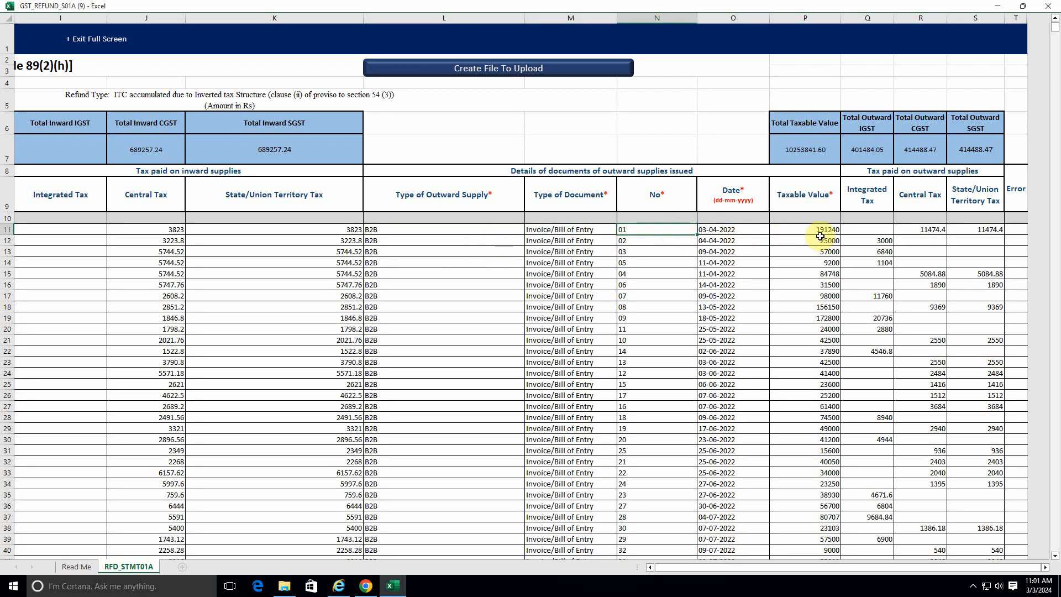
- Review the inward and outward tax columns, then validate and calculate the RFD_STMT01A statement
drag(733, 565, 658, 561)
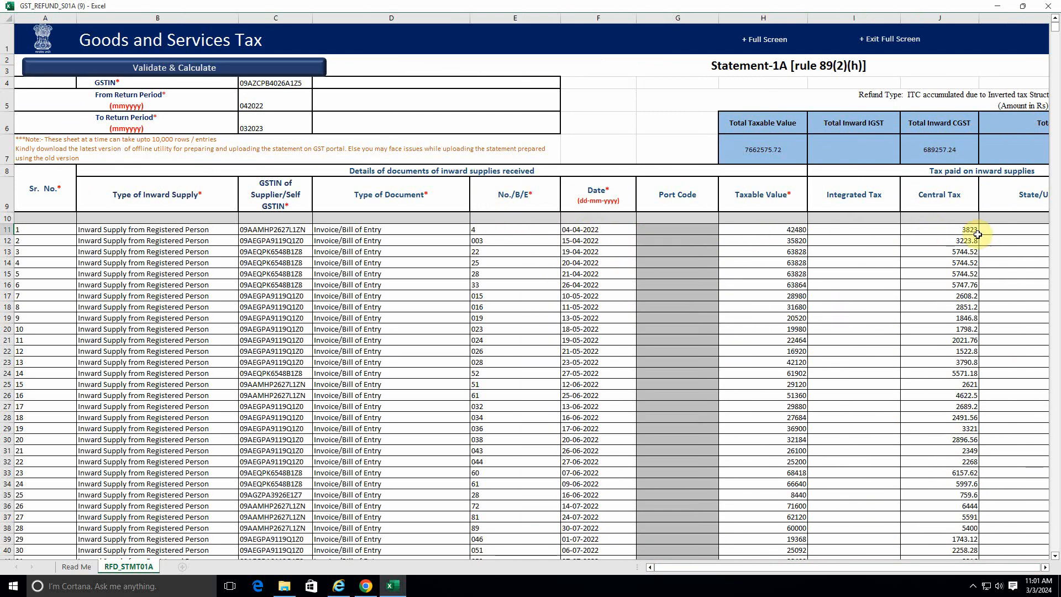
click(814, 566)
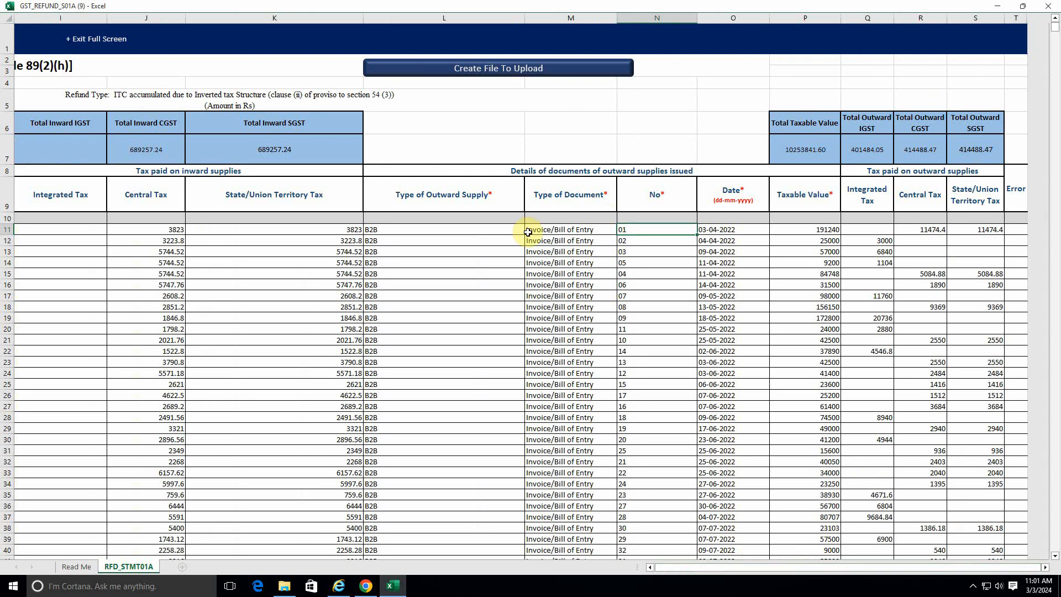
click(846, 569)
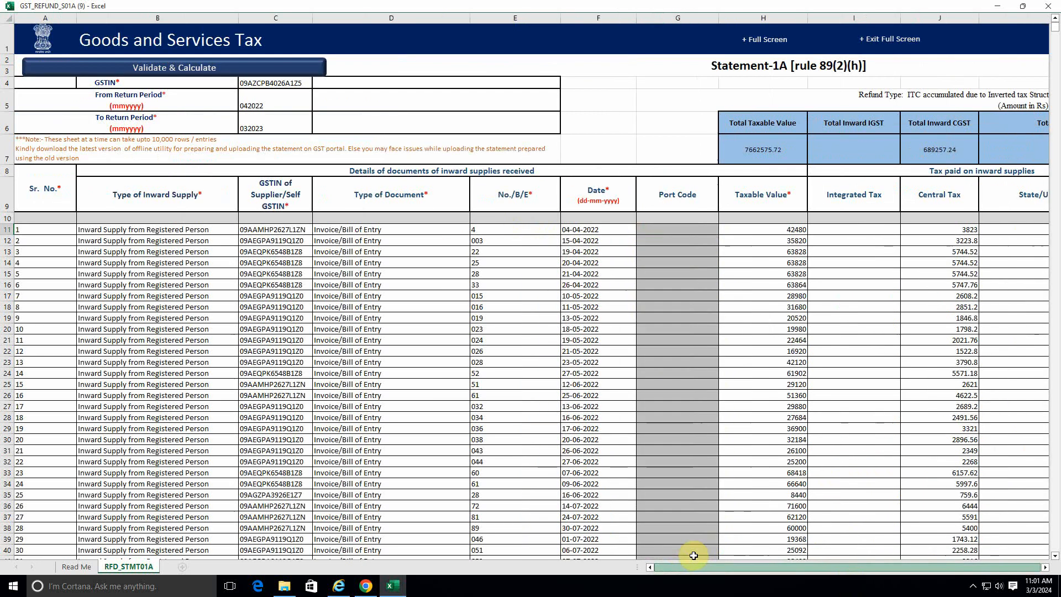
click(246, 70)
click(552, 328)
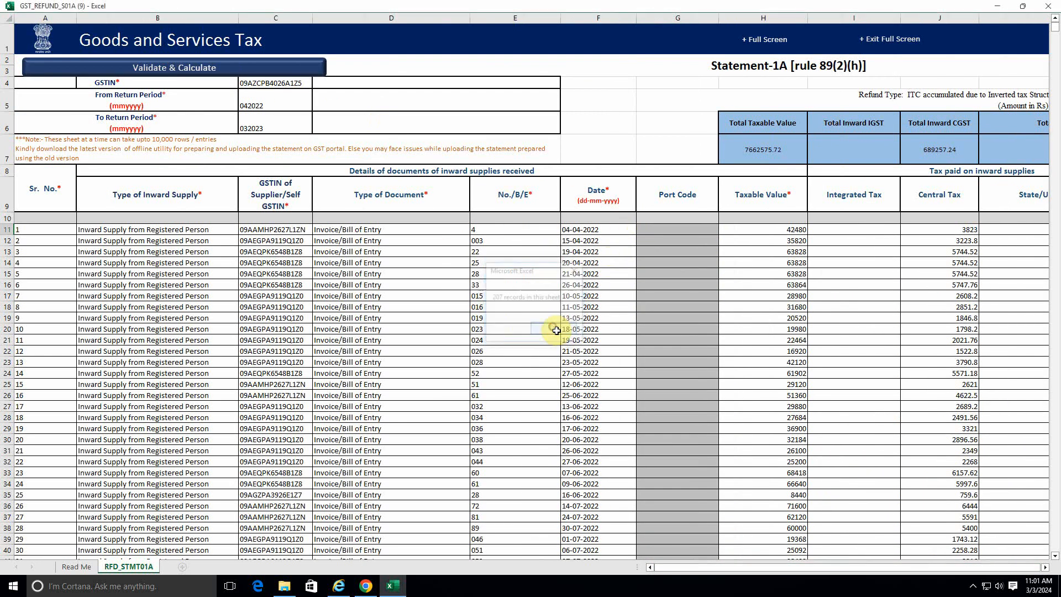
- Start creating the upload file from the workbook, cancel saving it, and switch to Chrome to open the portal's Statement 1A upload page
click(805, 567)
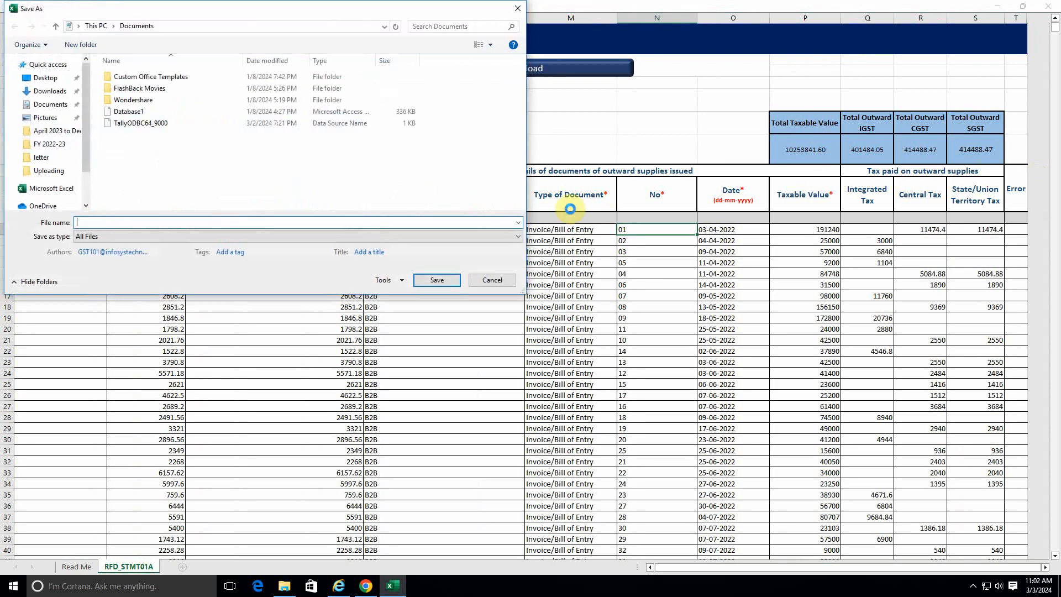
click(486, 278)
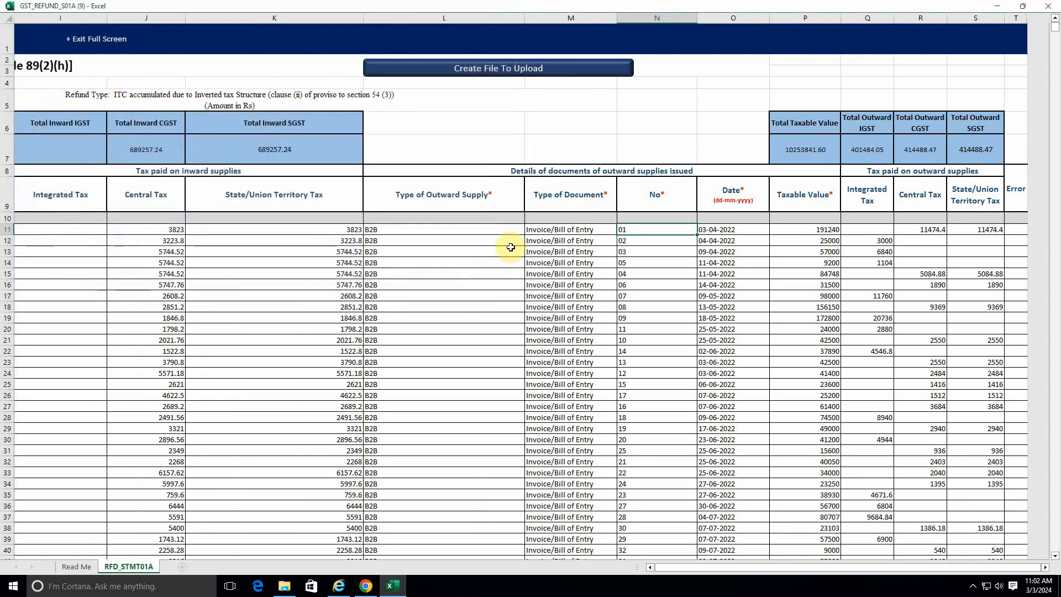
click(366, 585)
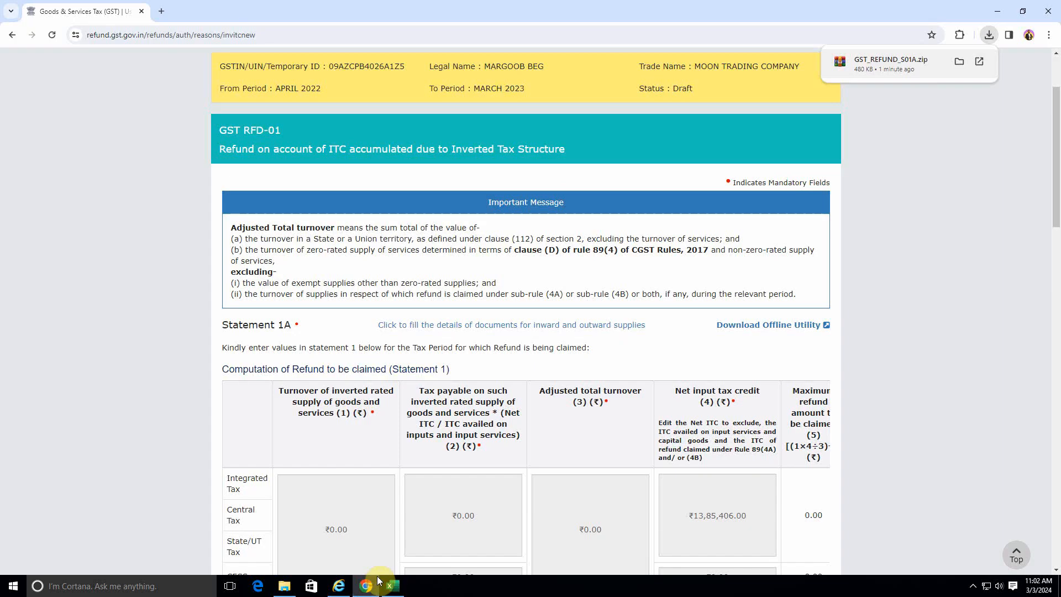
click(514, 326)
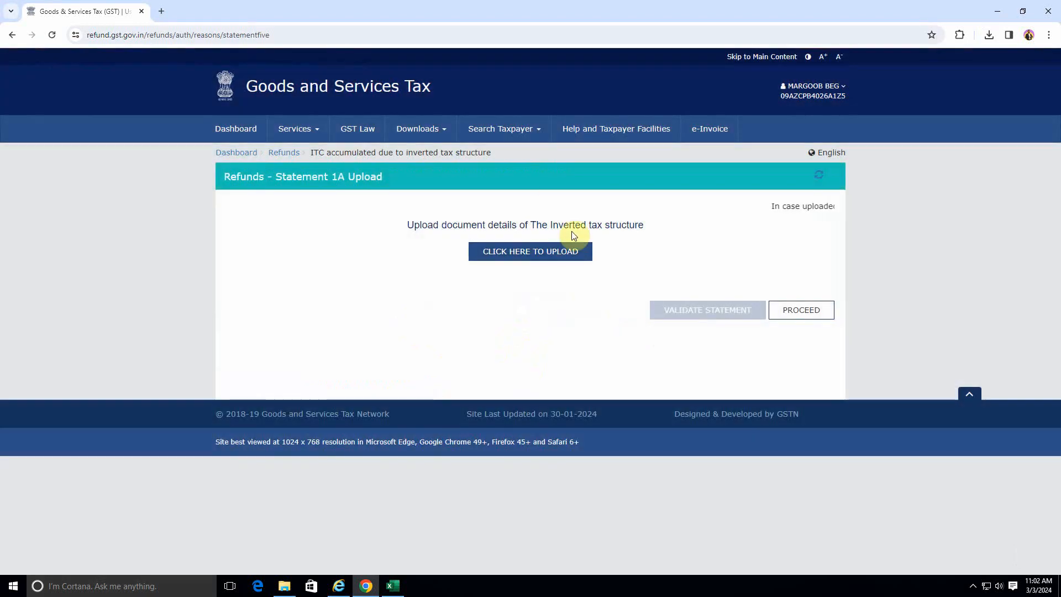
click(393, 587)
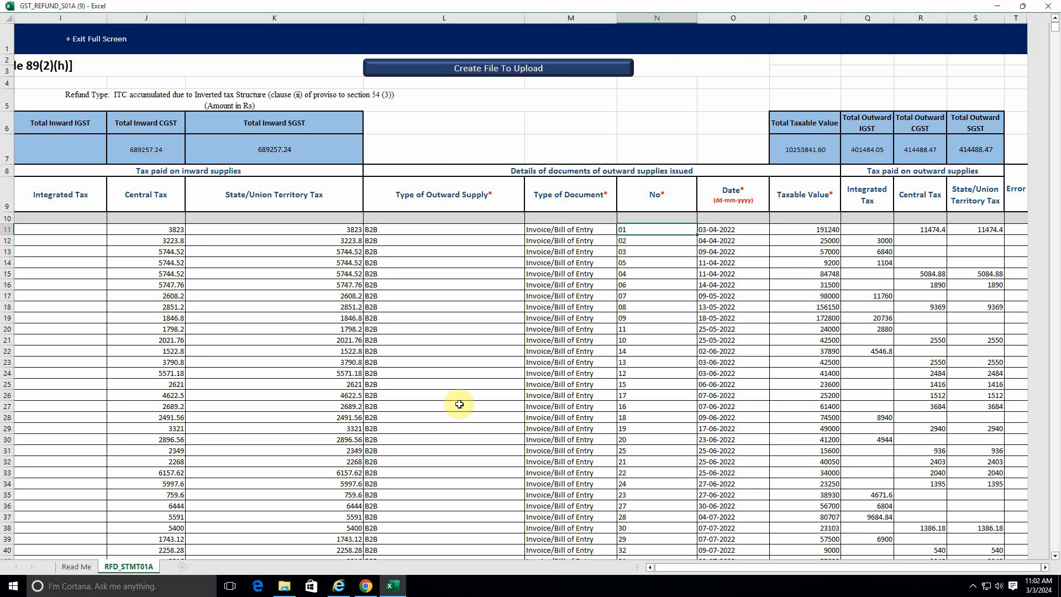
click(366, 585)
- Upload the newer "april 2022 to march 2023.json" for Statement 1A from D:\My Clients\MOON TRADING COMPANY\FY 2022-23
click(508, 259)
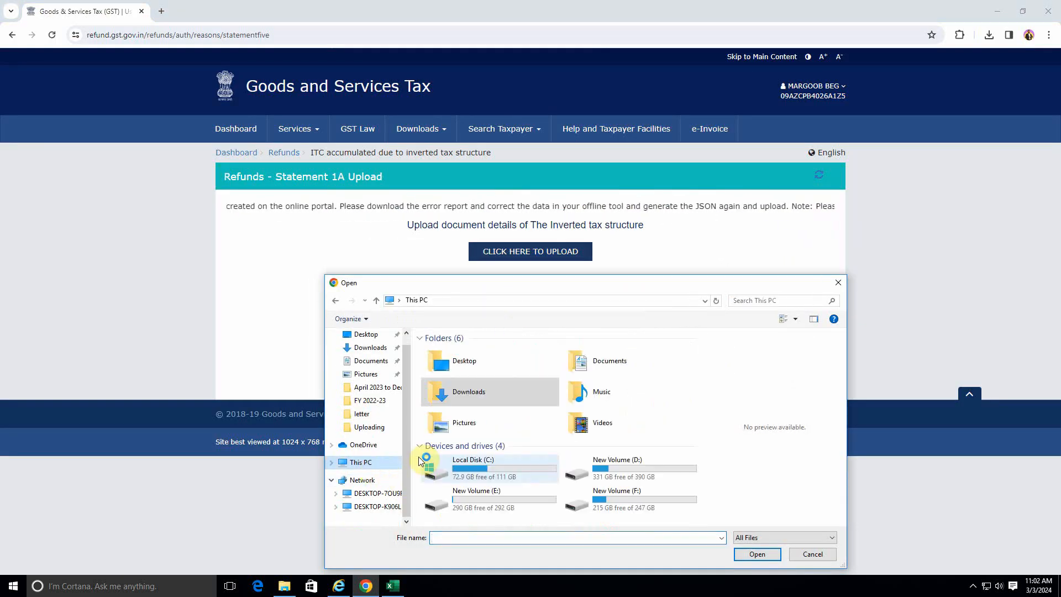
double_click(629, 473)
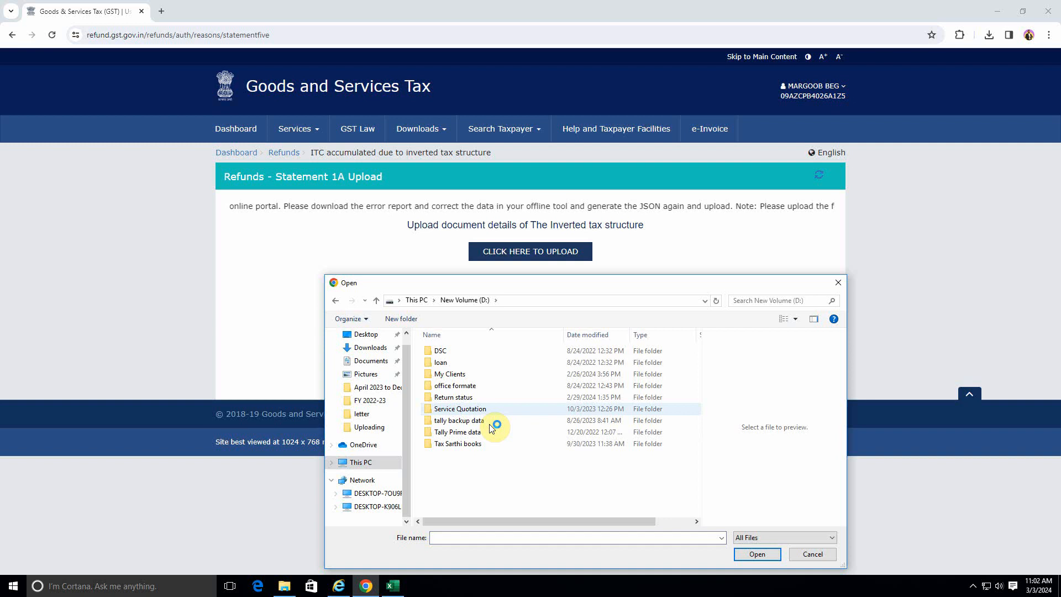
double_click(458, 374)
click(450, 431)
key(m)
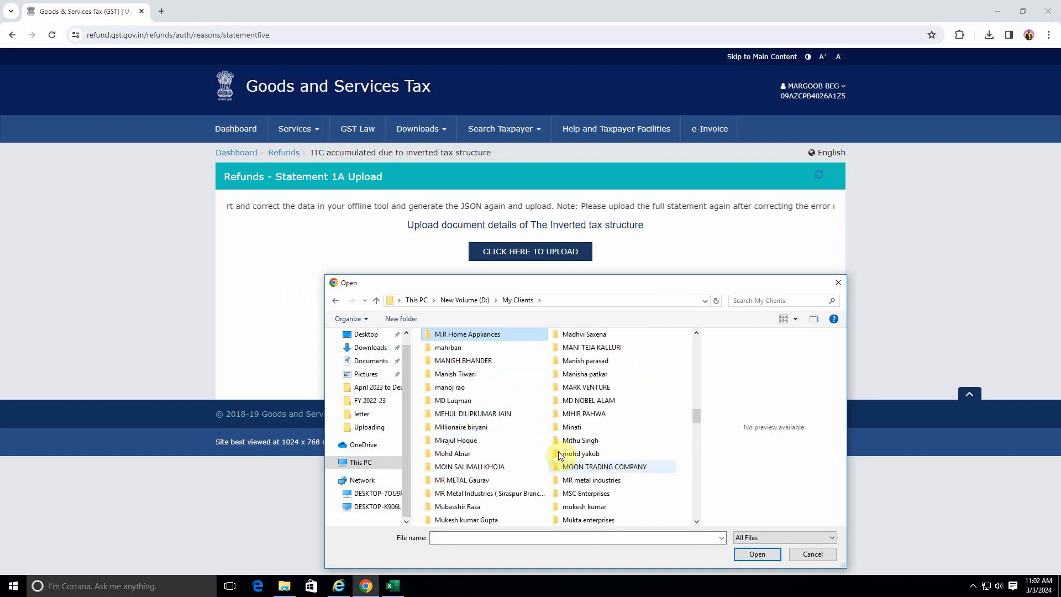
double_click(602, 466)
double_click(469, 362)
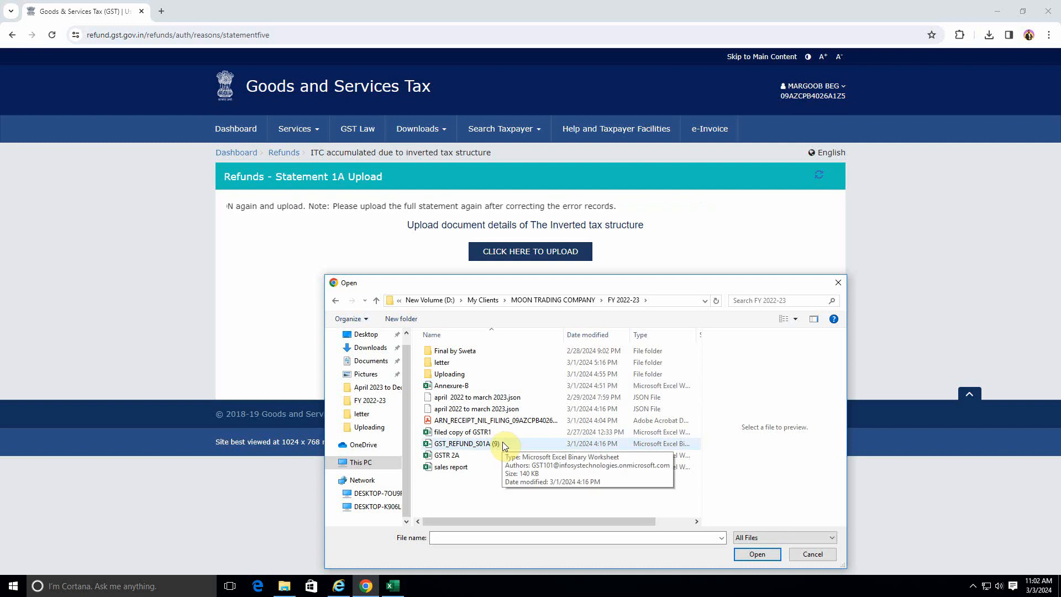
click(541, 408)
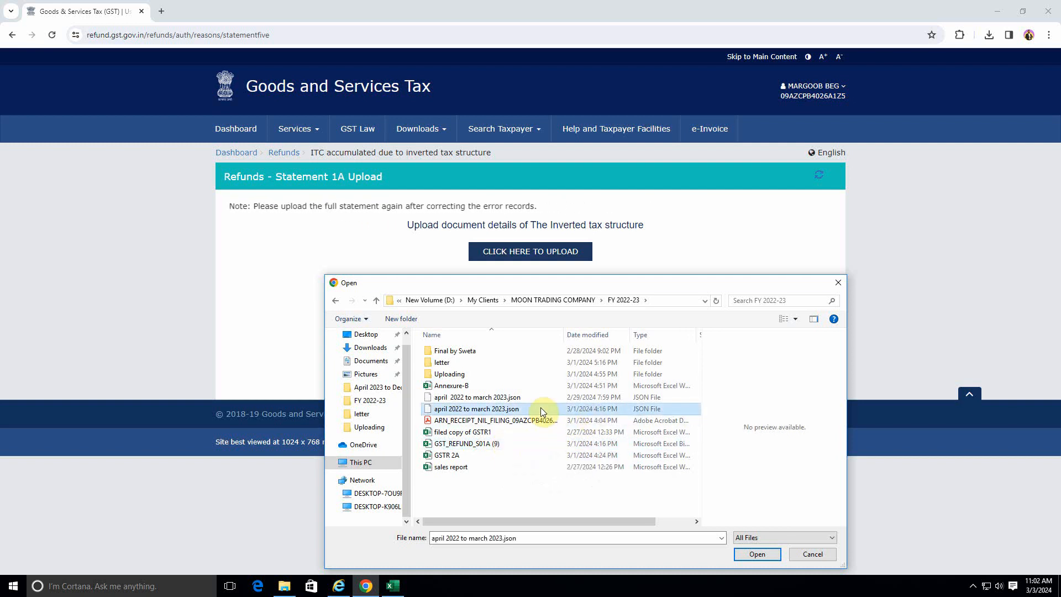
click(756, 554)
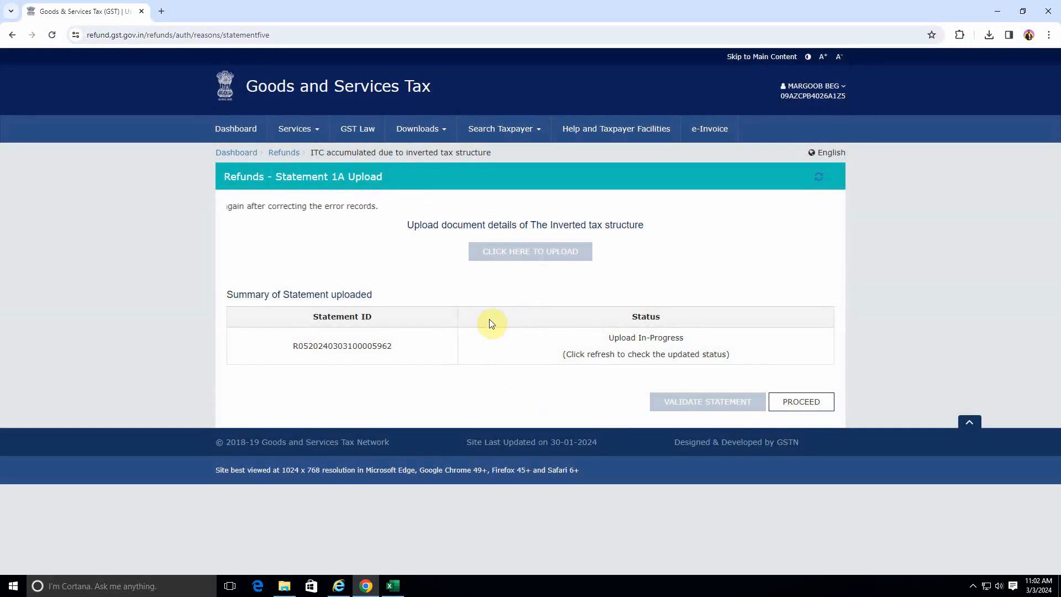
- Reopen the Statement 1A upload page from the refund form, accept the April 2022 to March 2023 declaration and submit the statement for validation
click(801, 402)
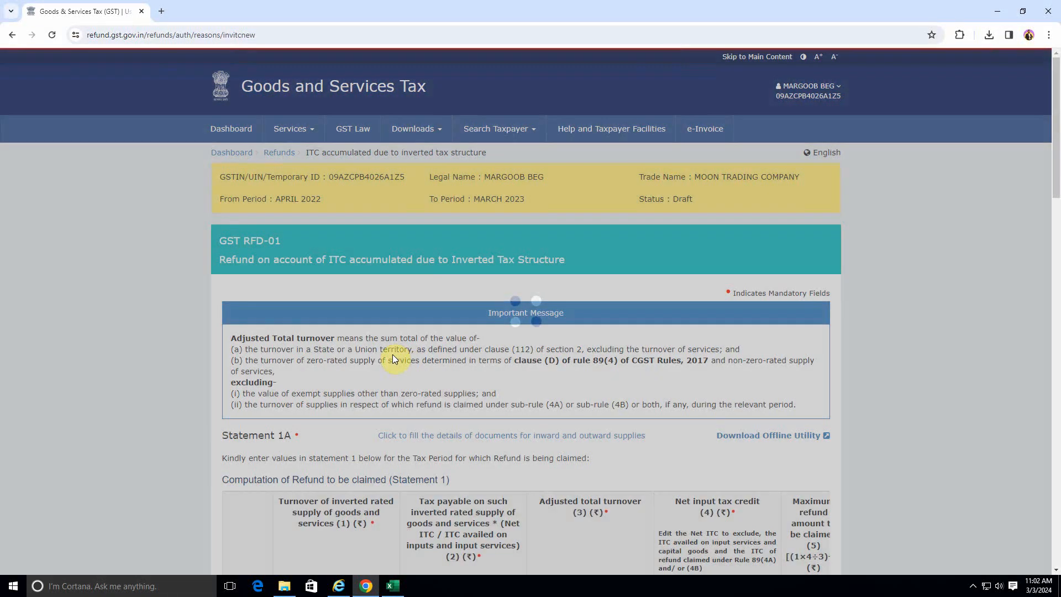
scroll(393, 353, down, 2)
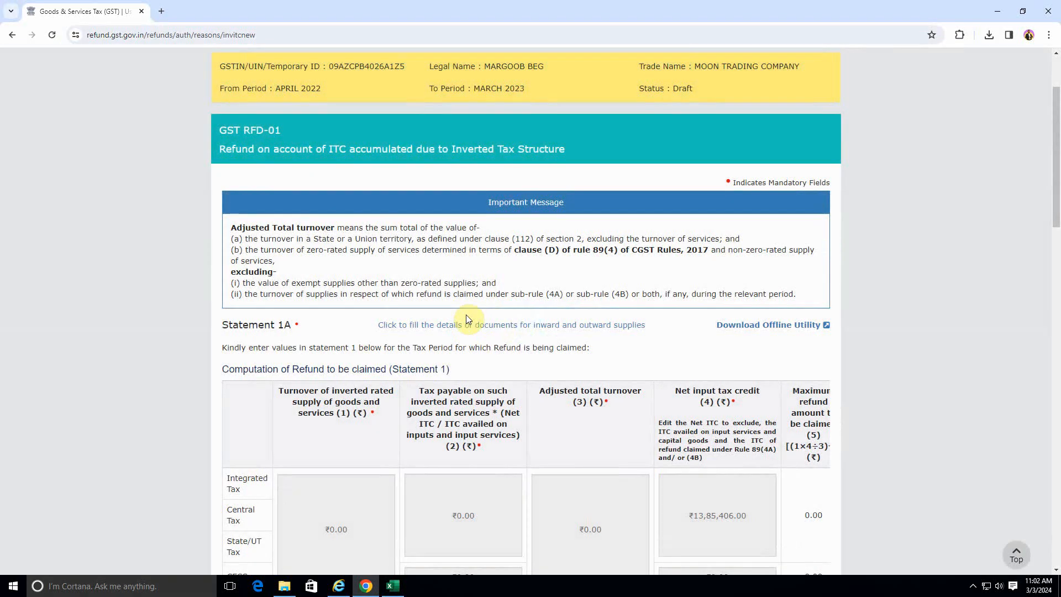
click(550, 325)
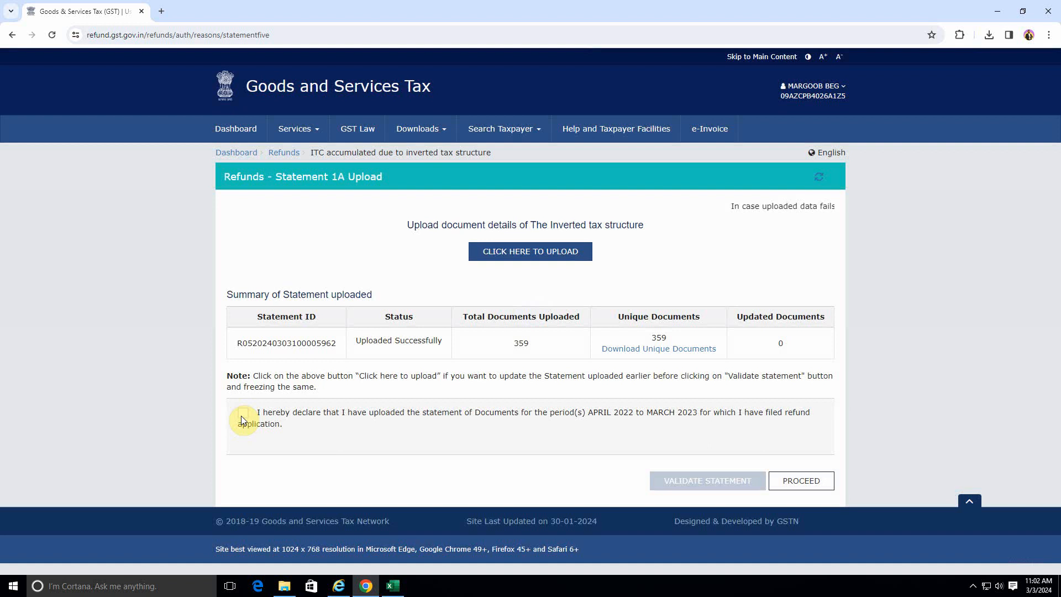
click(242, 414)
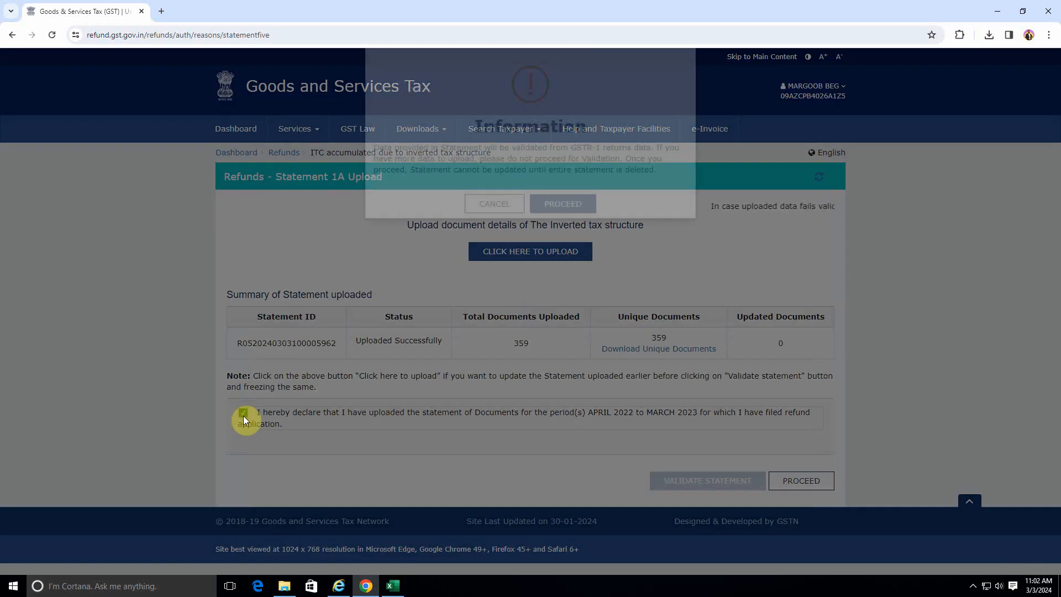
click(562, 232)
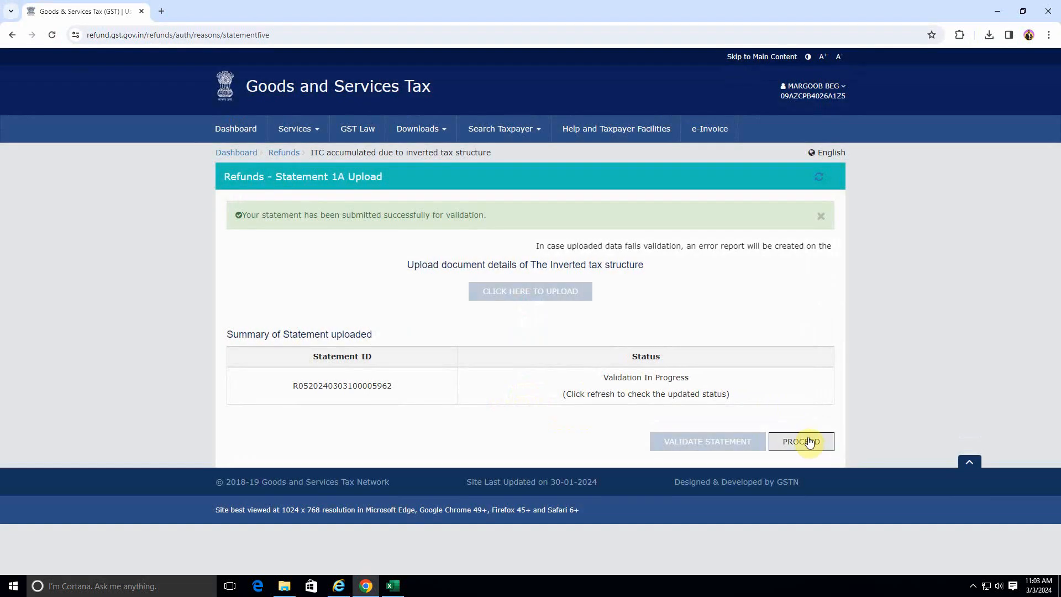
- Return to the refund form, reopen Statement 1A to check its validation status, and proceed back to the form
click(805, 446)
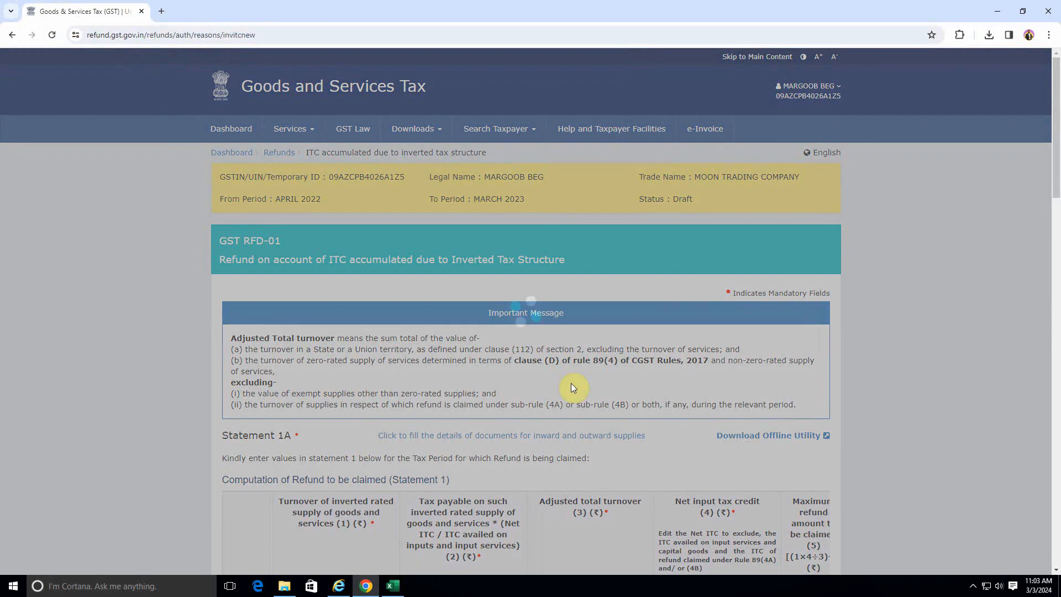
scroll(572, 383, down, 2)
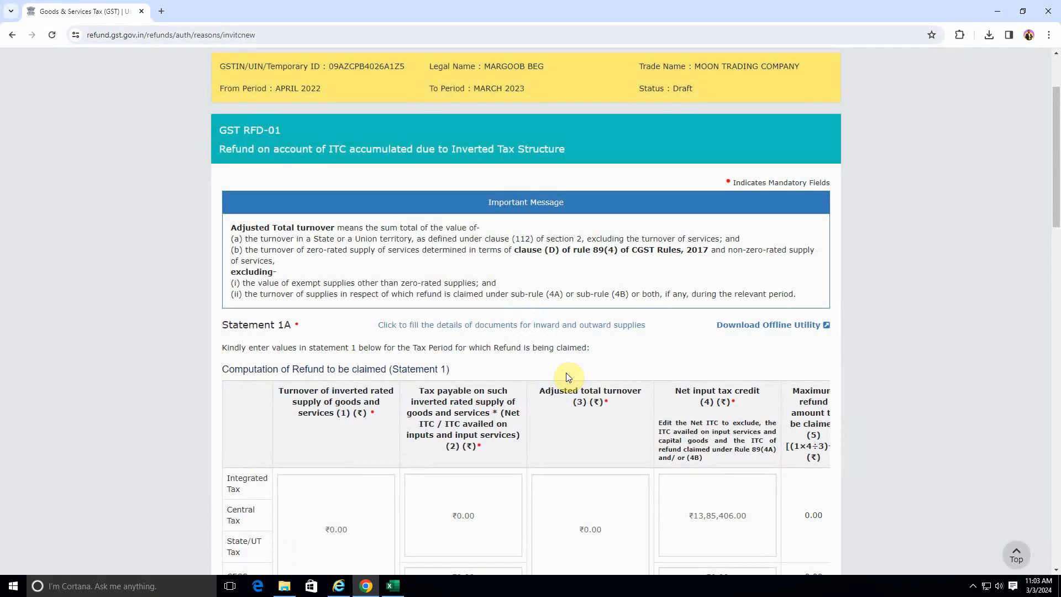
click(482, 325)
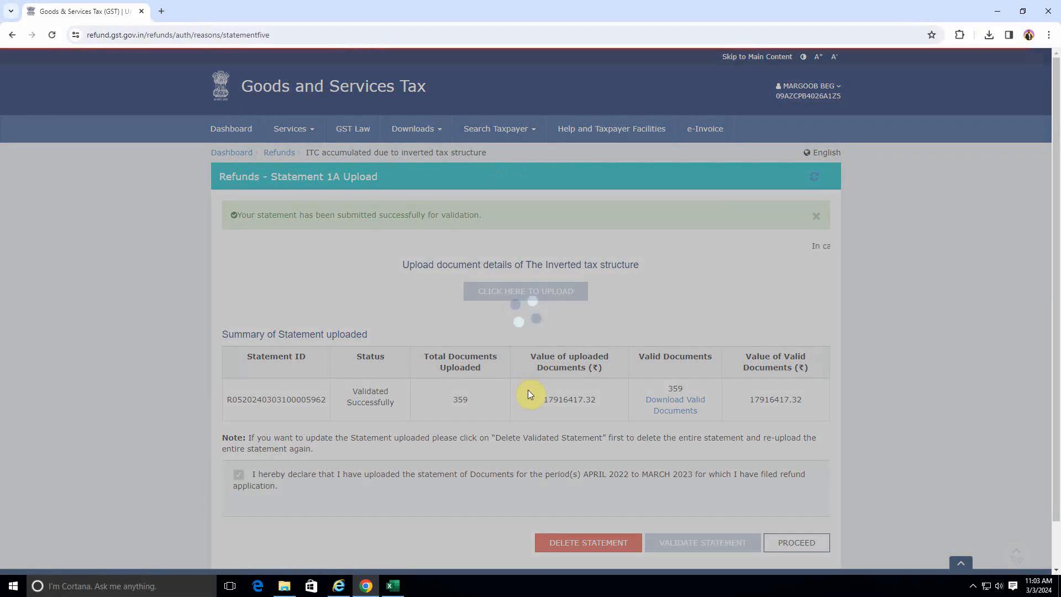
scroll(468, 406, down, 1)
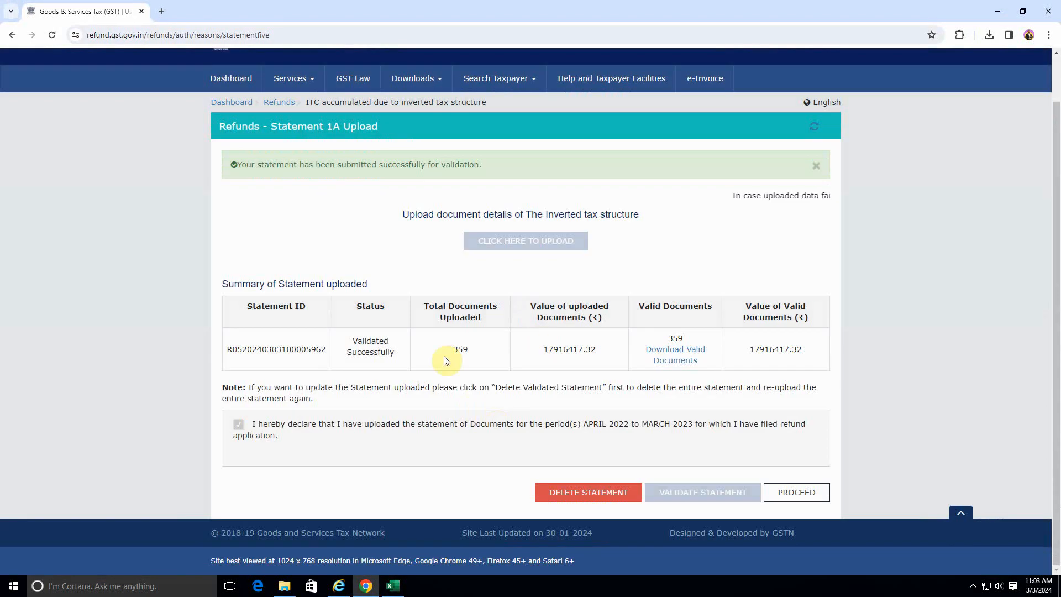
click(777, 488)
- Set the turnover of inverted rated supply of goods and services to 10253841.60 in Statement 1
scroll(546, 421, down, 6)
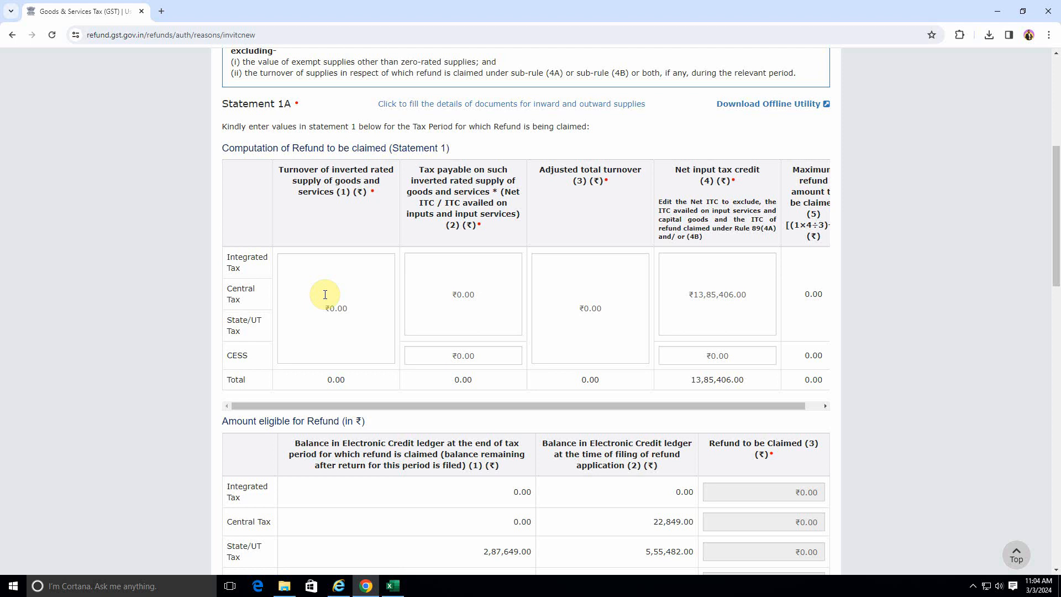
click(325, 295)
text(102)
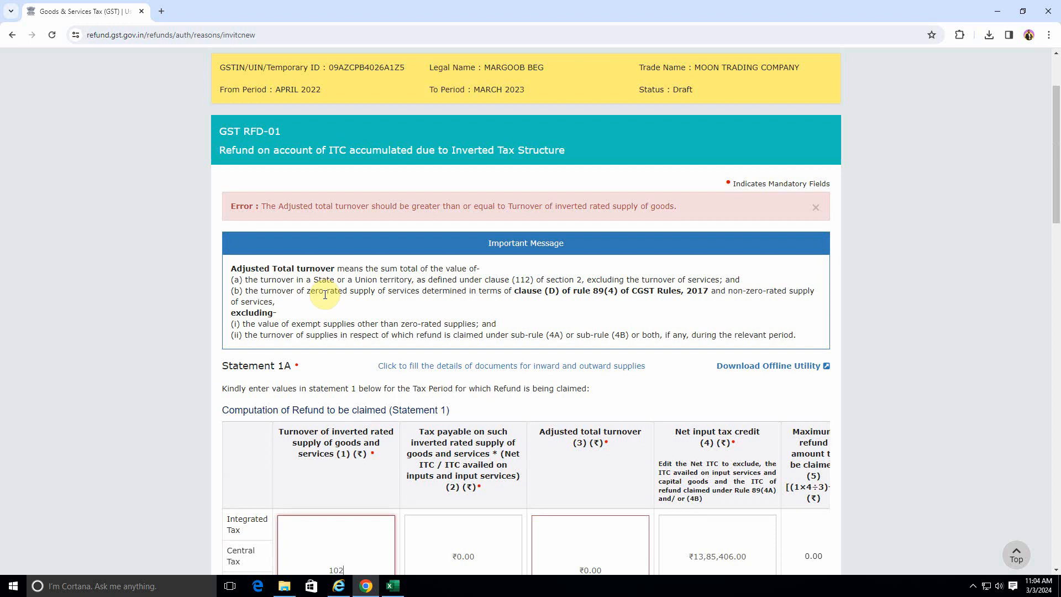
text(53841.60)
- Set the tax payable on the inverted rated supply to 1230460.99 for integrated, central and state tax
scroll(382, 334, down, 2)
scroll(382, 333, down, 1)
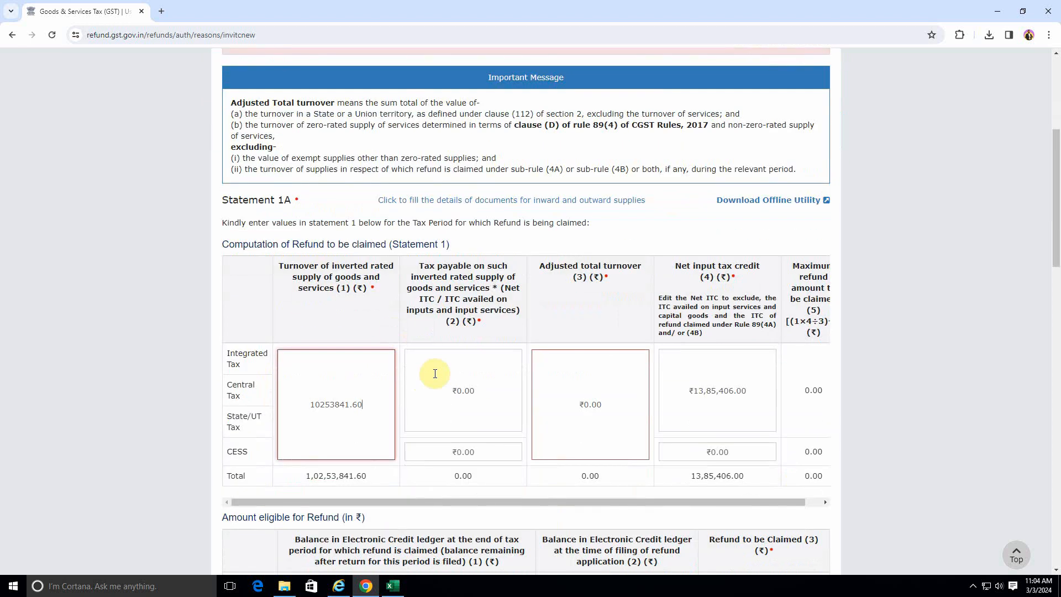
click(447, 393)
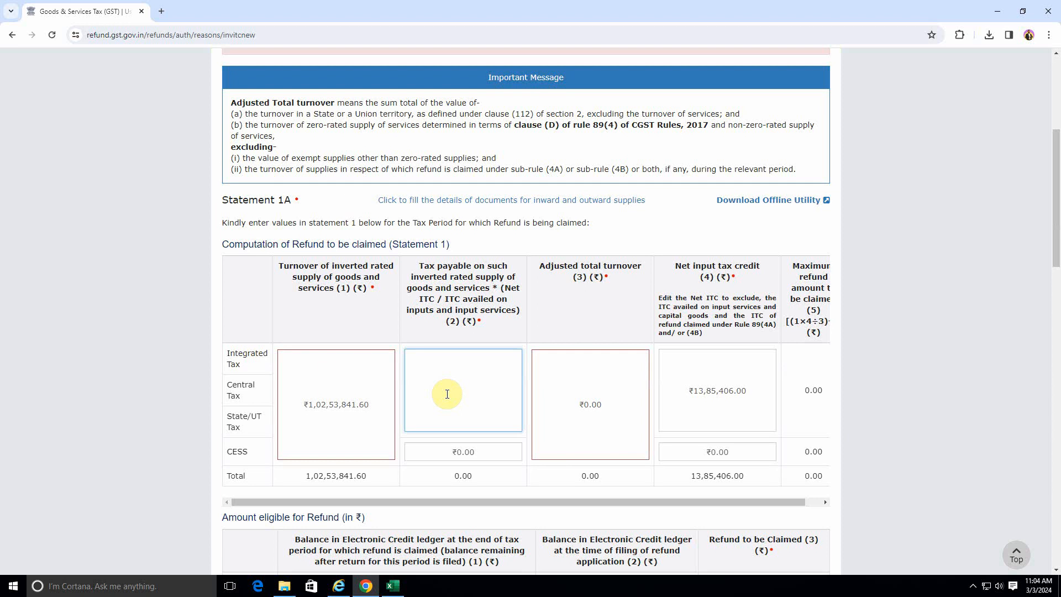
text(12)
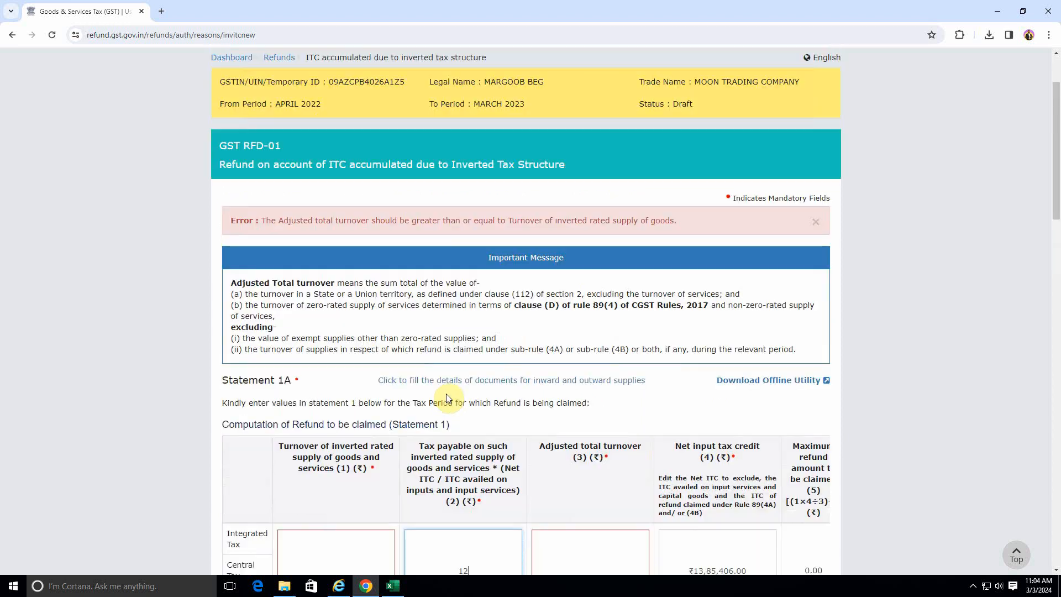
text(30460.99)
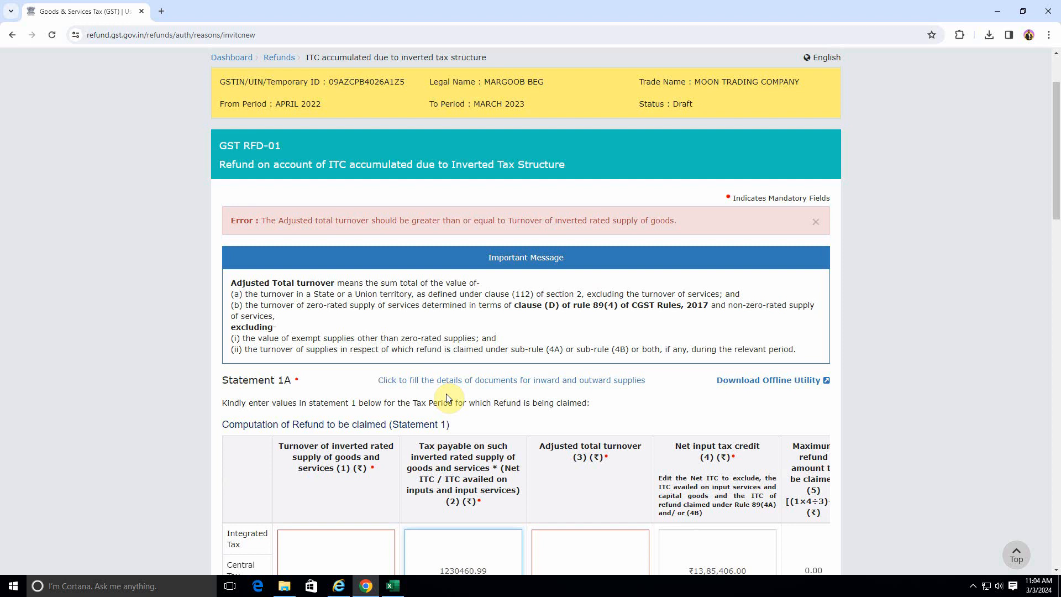
- Set the adjusted total turnover in the refund computation to 10253841.60
scroll(448, 395, down, 3)
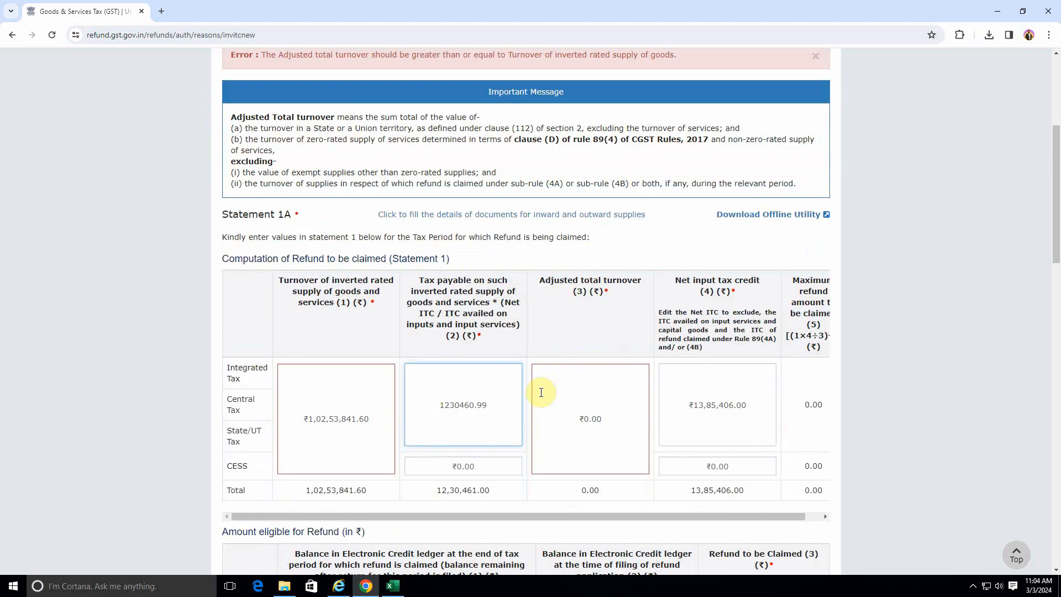
click(580, 426)
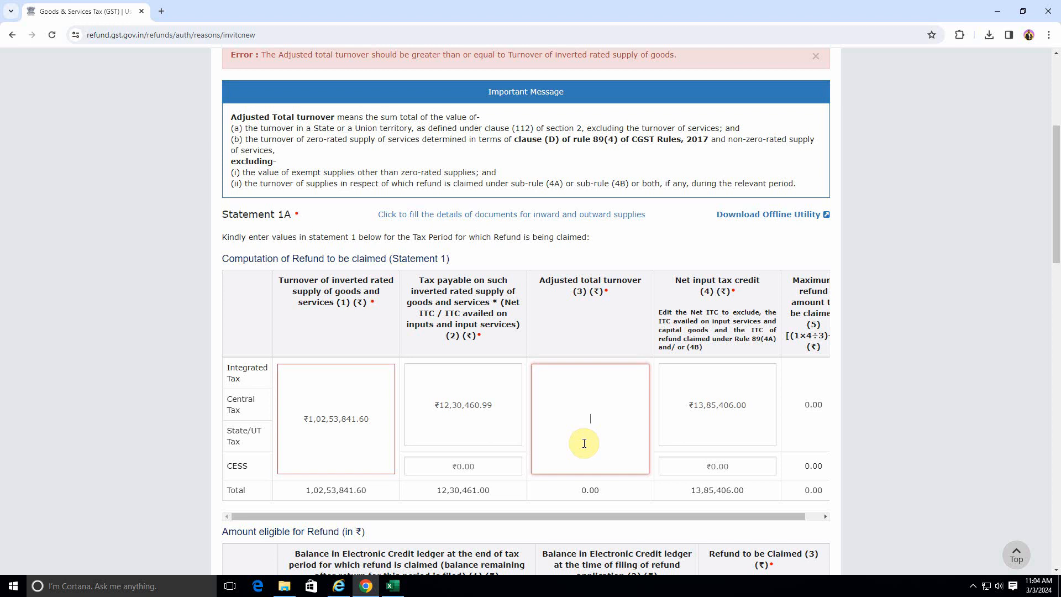
scroll(585, 443, up, 3)
text(102)
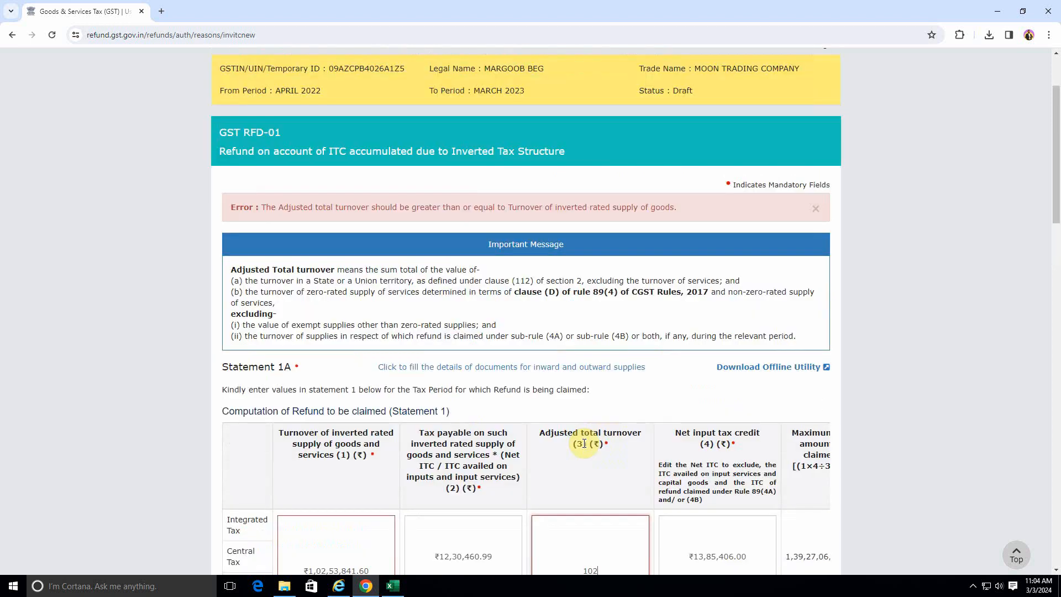
text(53841)
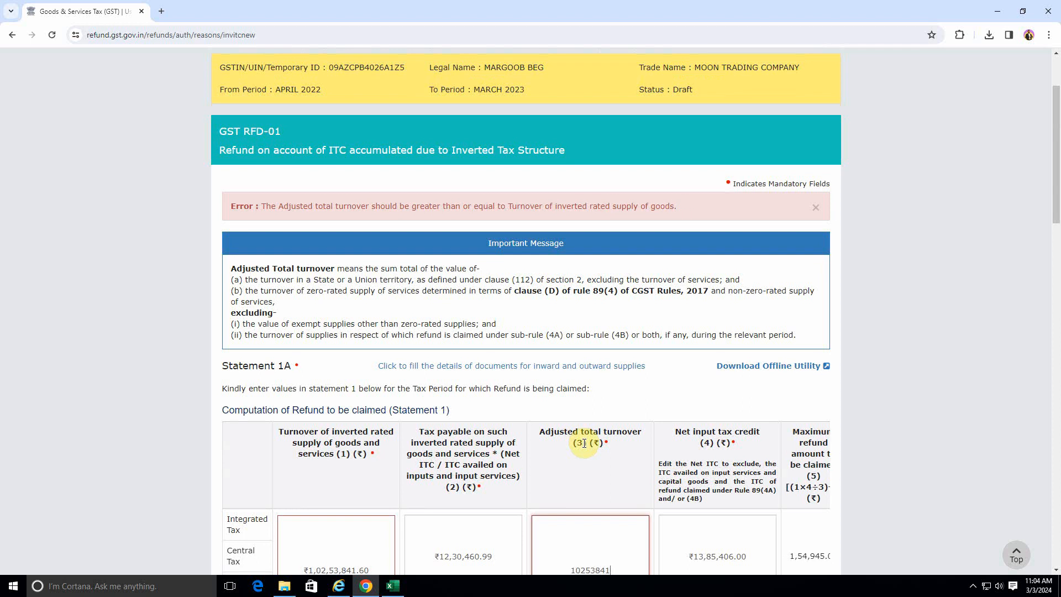
text(.60)
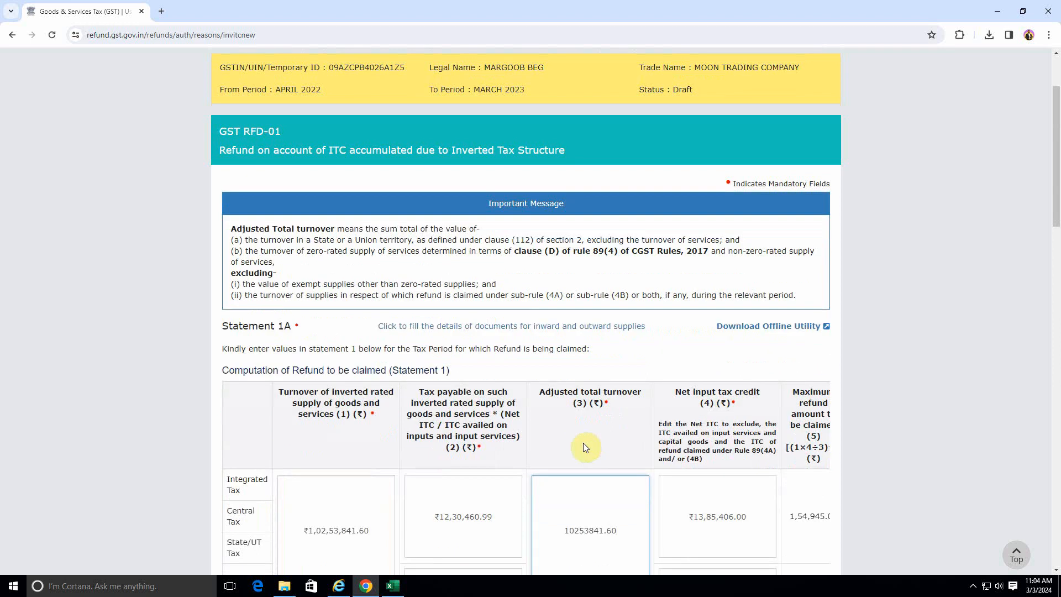
click(587, 446)
- Change the net input tax credit for integrated, central and state tax to 13,78,514.48
scroll(594, 444, down, 3)
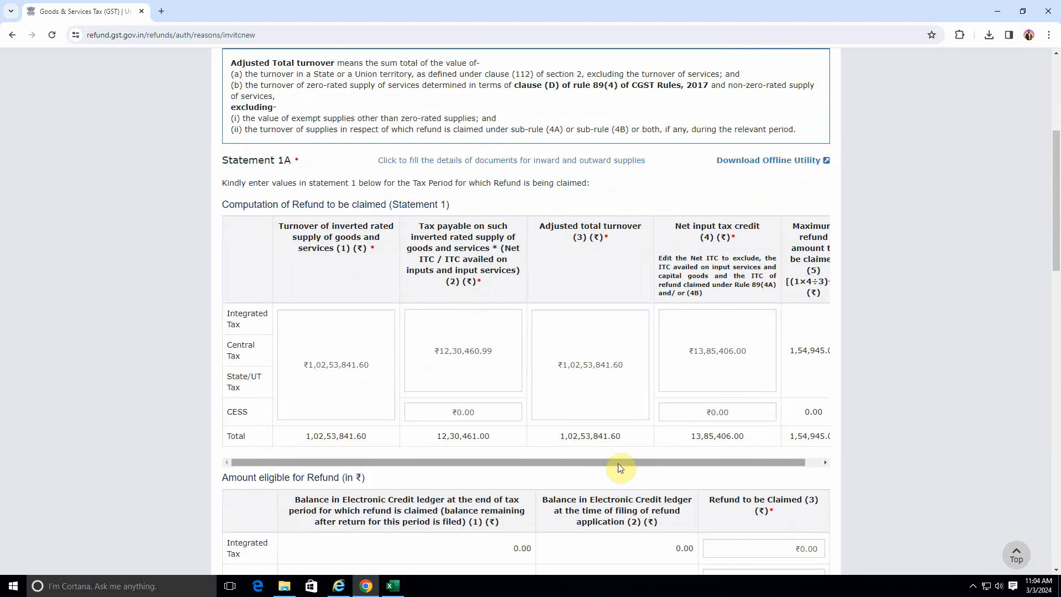
drag(617, 464, 725, 464)
click(647, 346)
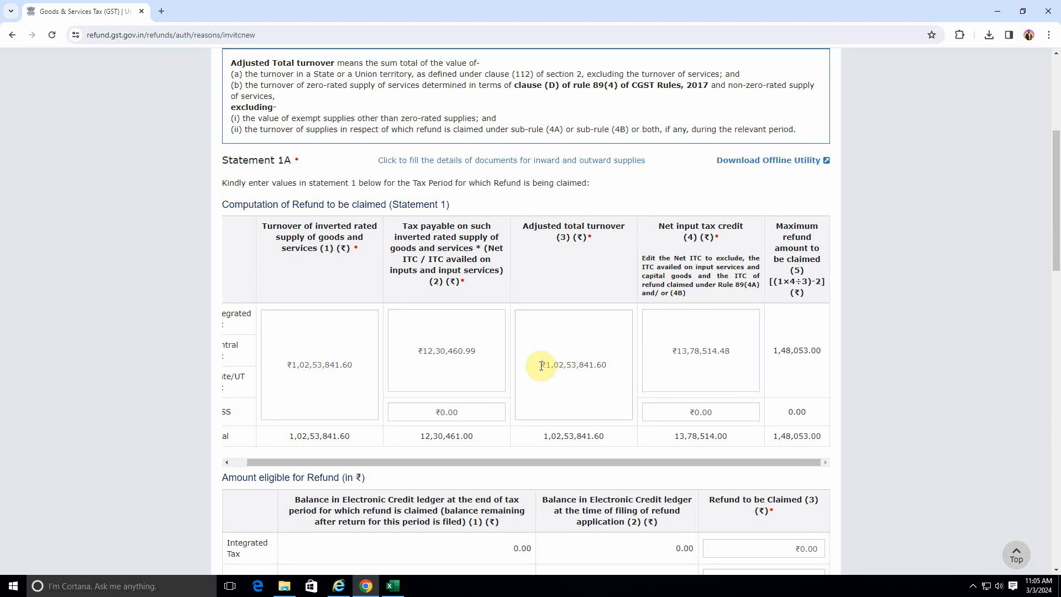
drag(541, 366, 610, 368)
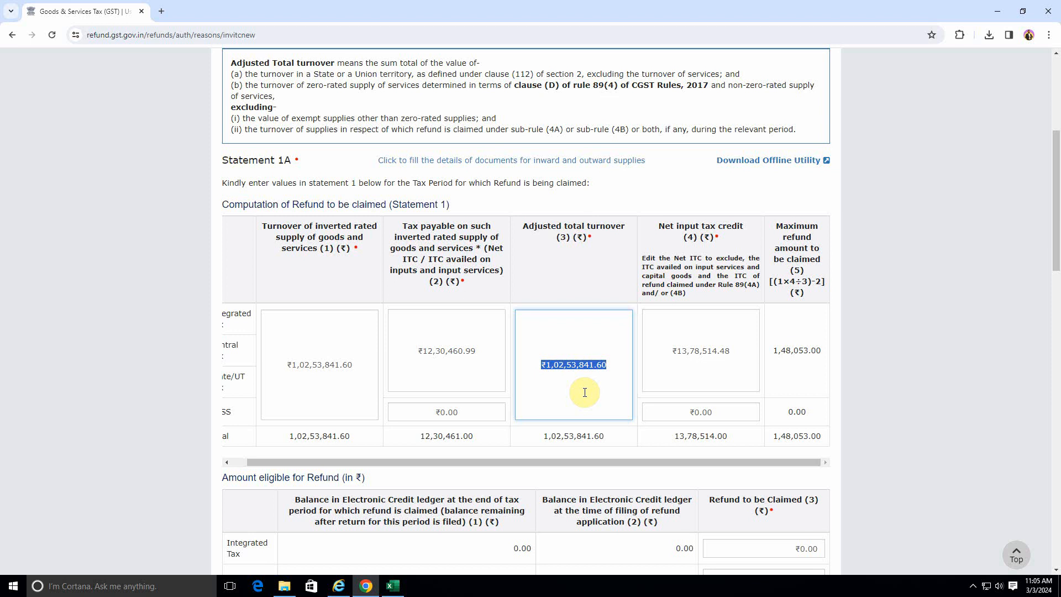
click(368, 303)
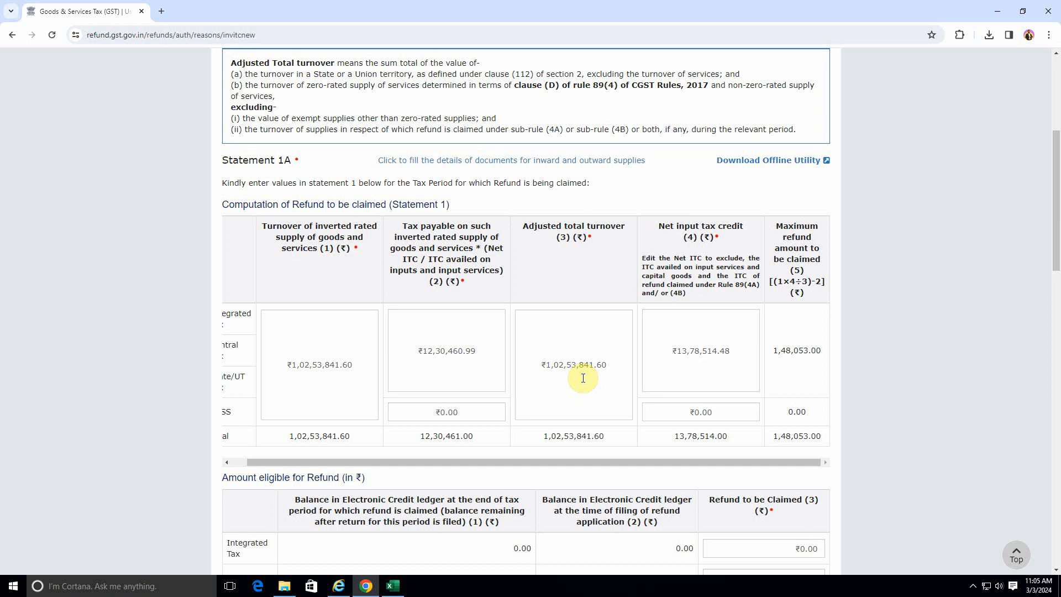
- Change the adjusted total turnover in the Statement 1 refund computation to 10279604.60
drag(530, 363, 623, 367)
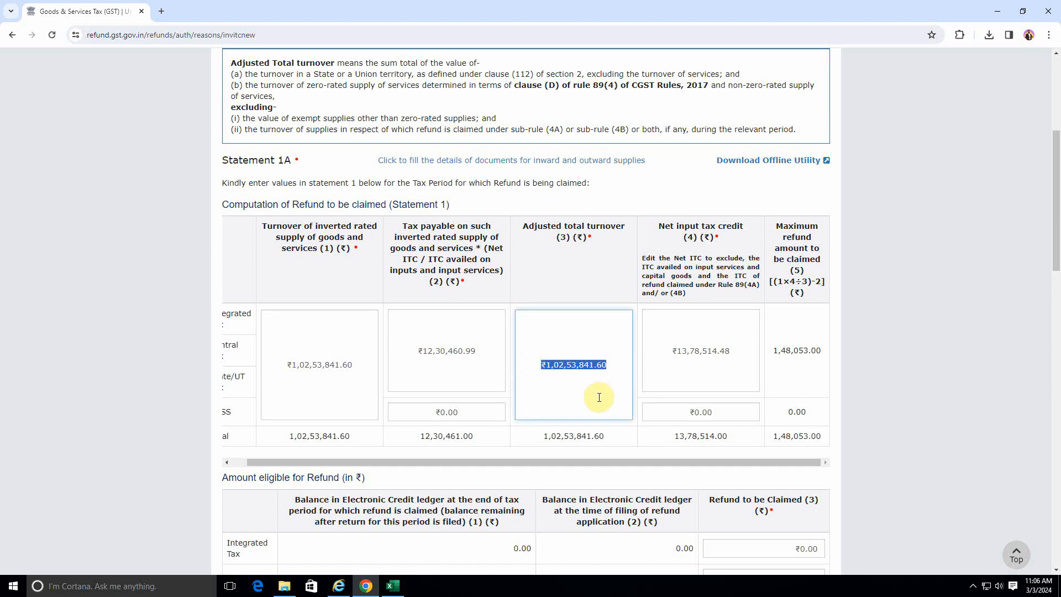
text(10)
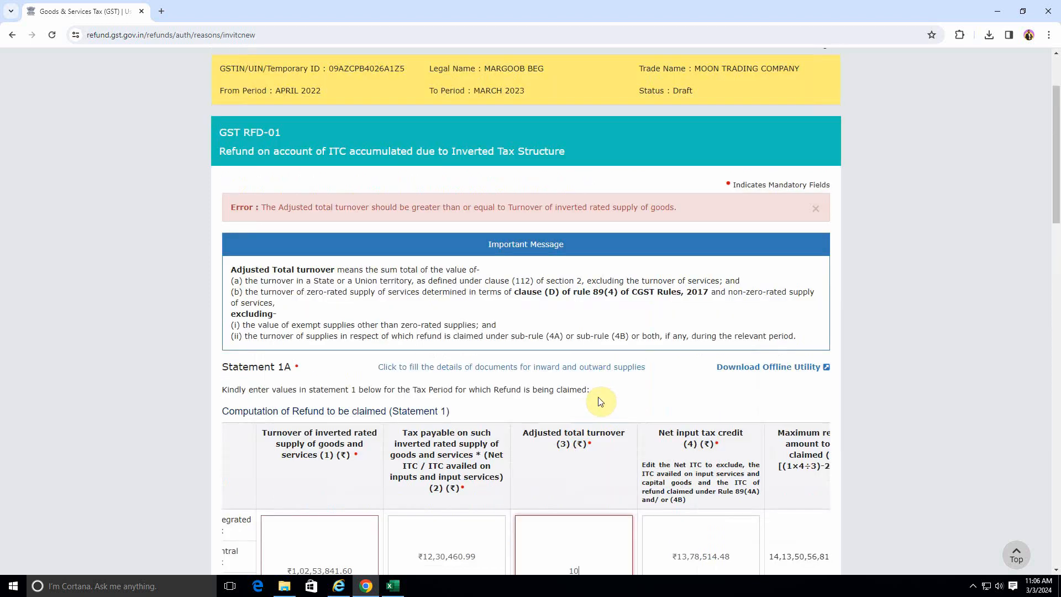
text(279)
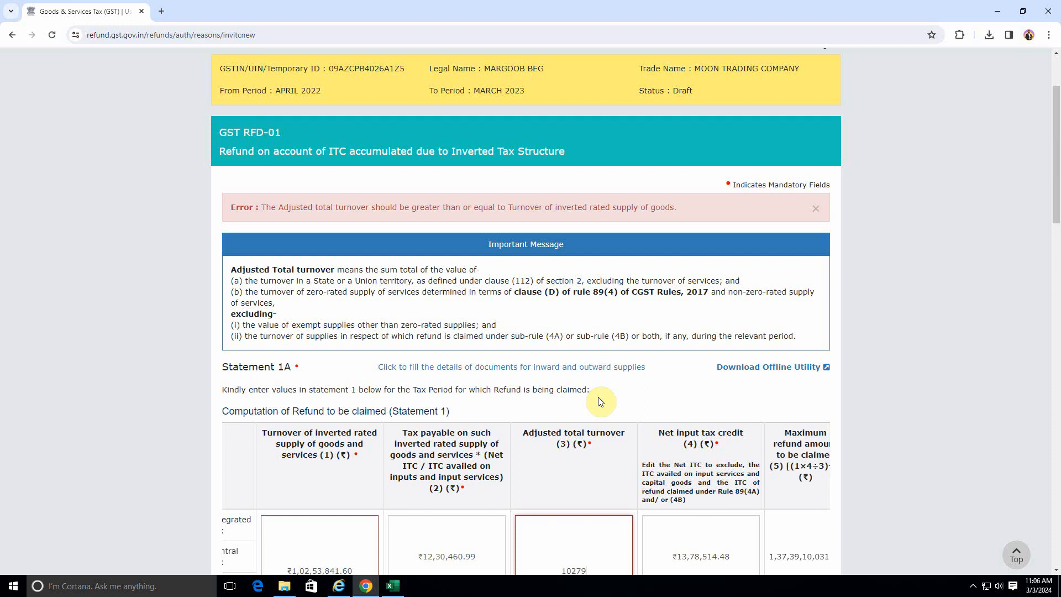
text(604.60)
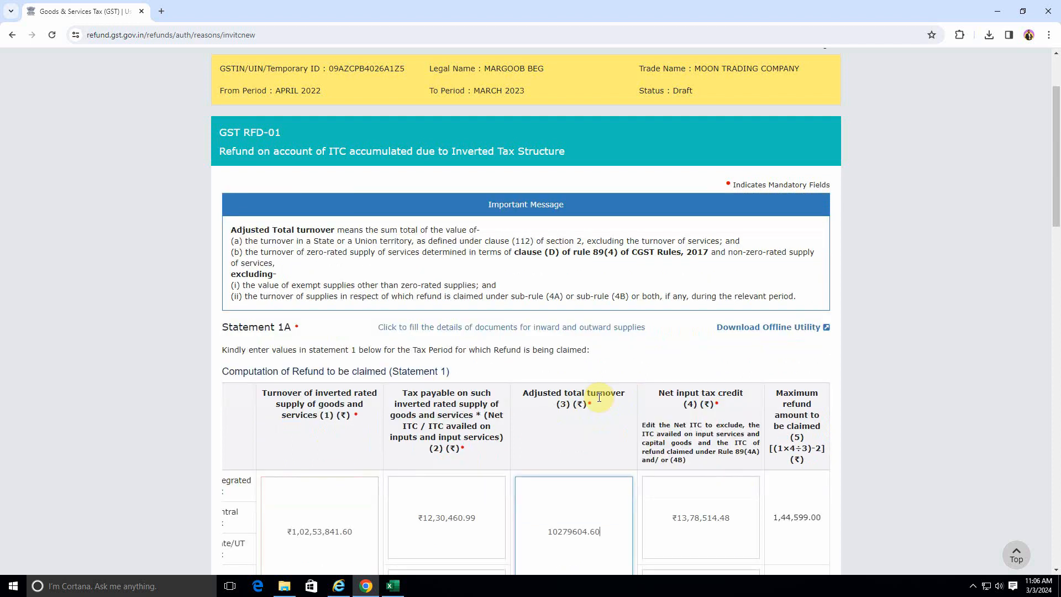
click(575, 416)
scroll(575, 416, down, 3)
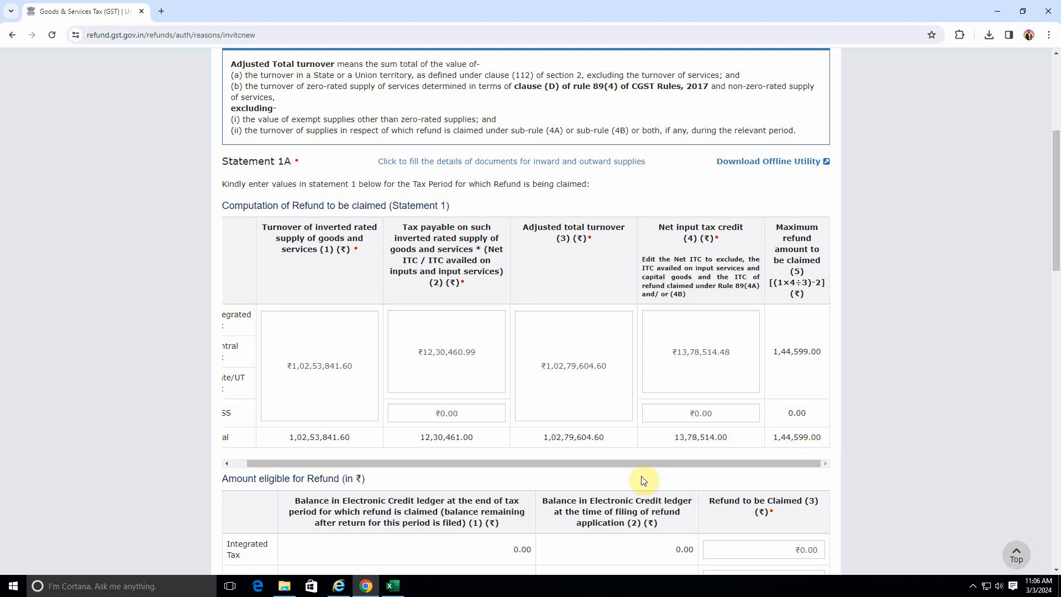
- Enter 144599 as the State/UT tax refund to be claimed in the table of amounts eligible for refund
scroll(637, 480, down, 3)
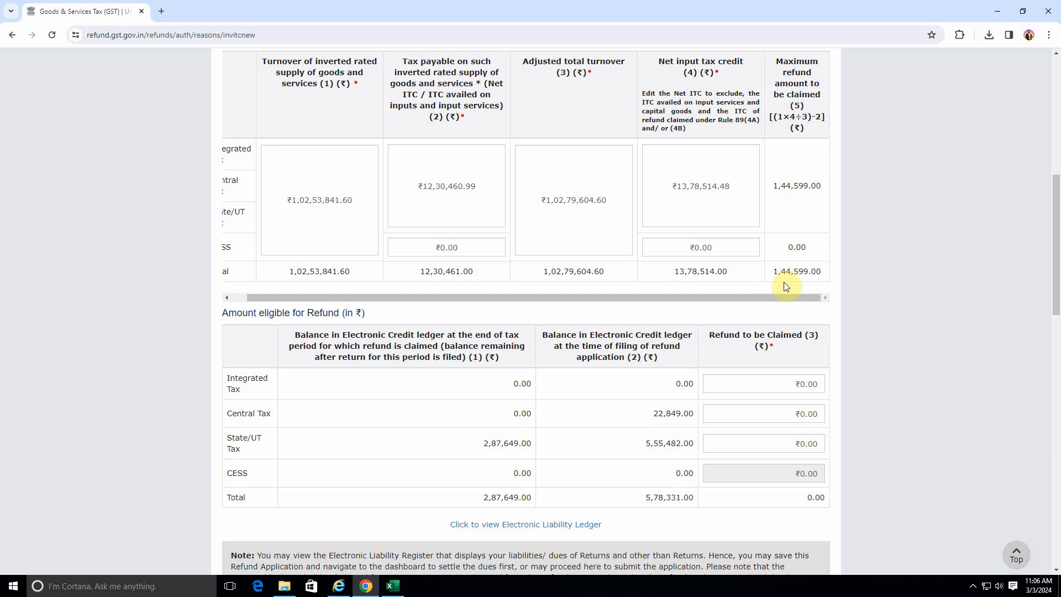
click(738, 444)
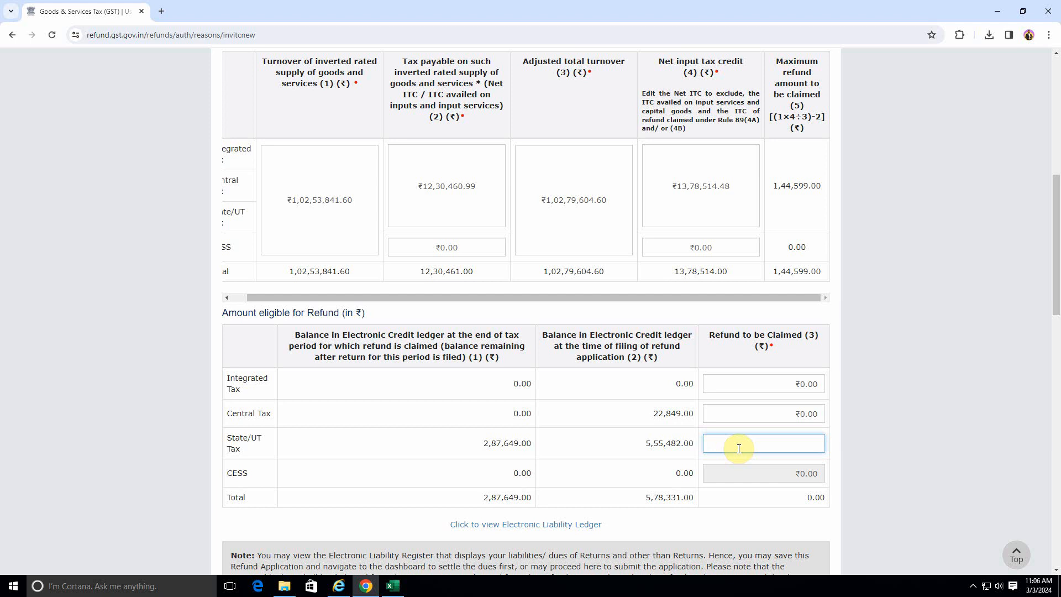
text(144599)
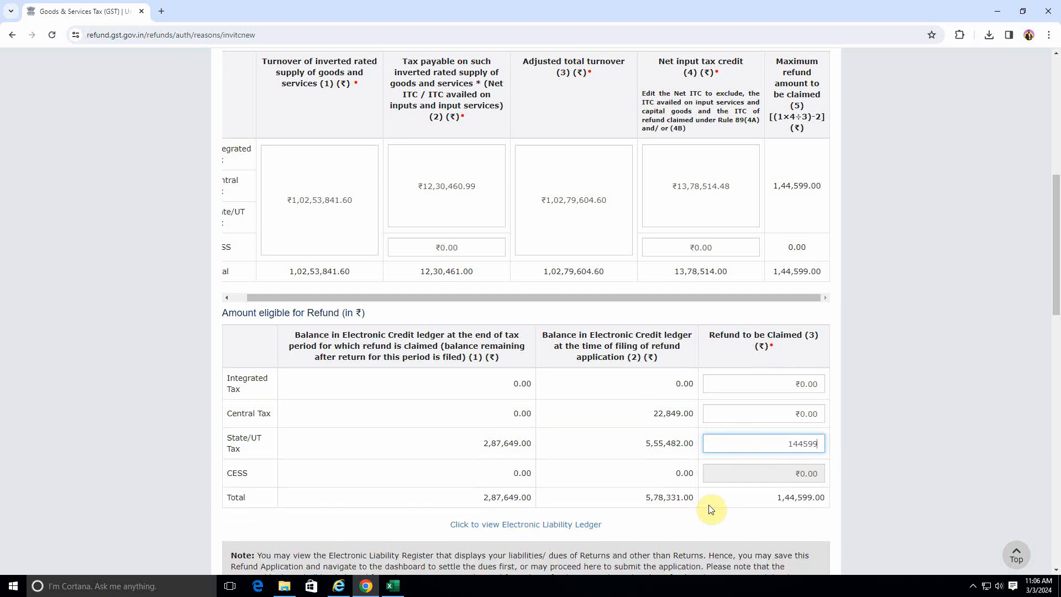
click(587, 475)
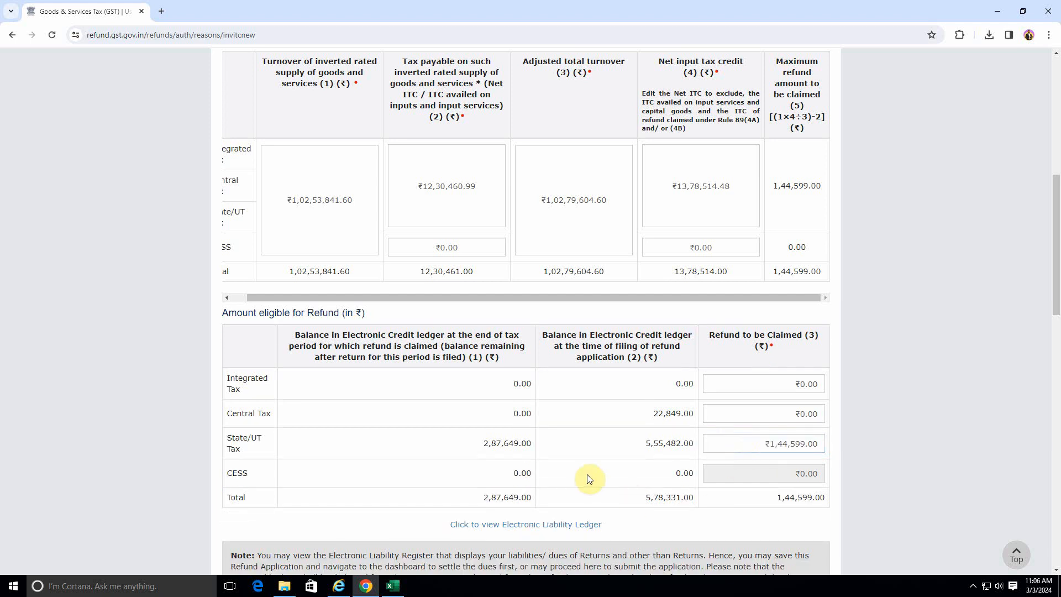
- Select the Punjab National Bank account as the account to receive the refund
scroll(587, 474, down, 5)
click(434, 387)
click(412, 411)
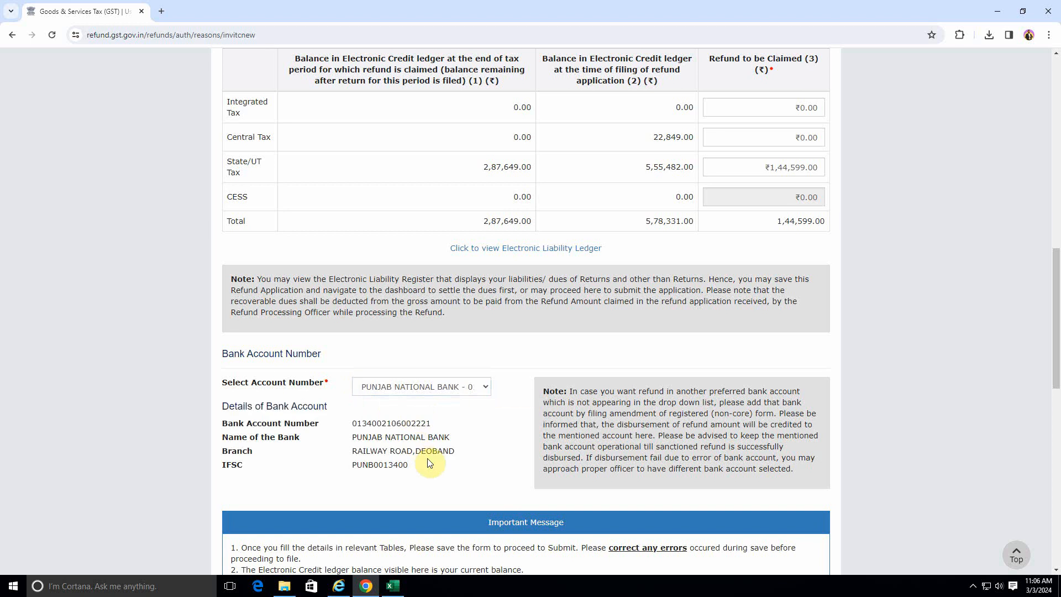
- Examine the file format, size and count limits for supporting documents, plus the declaration, undertaking and submission conditions
scroll(440, 459, down, 7)
scroll(434, 371, down, 2)
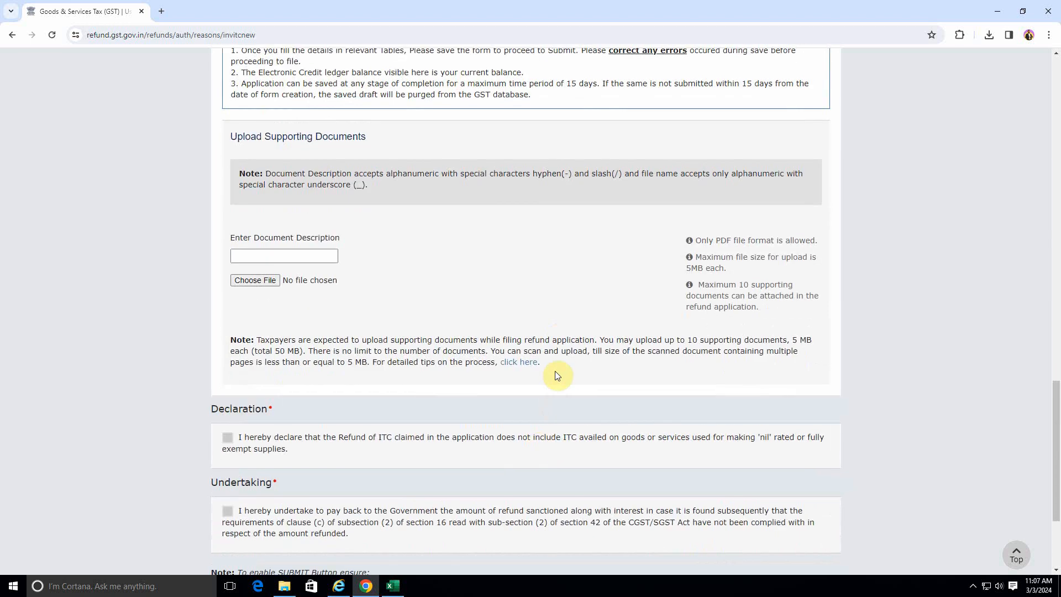
double_click(698, 284)
drag(697, 281, 761, 315)
click(760, 315)
drag(690, 268, 733, 259)
click(652, 283)
scroll(589, 290, down, 3)
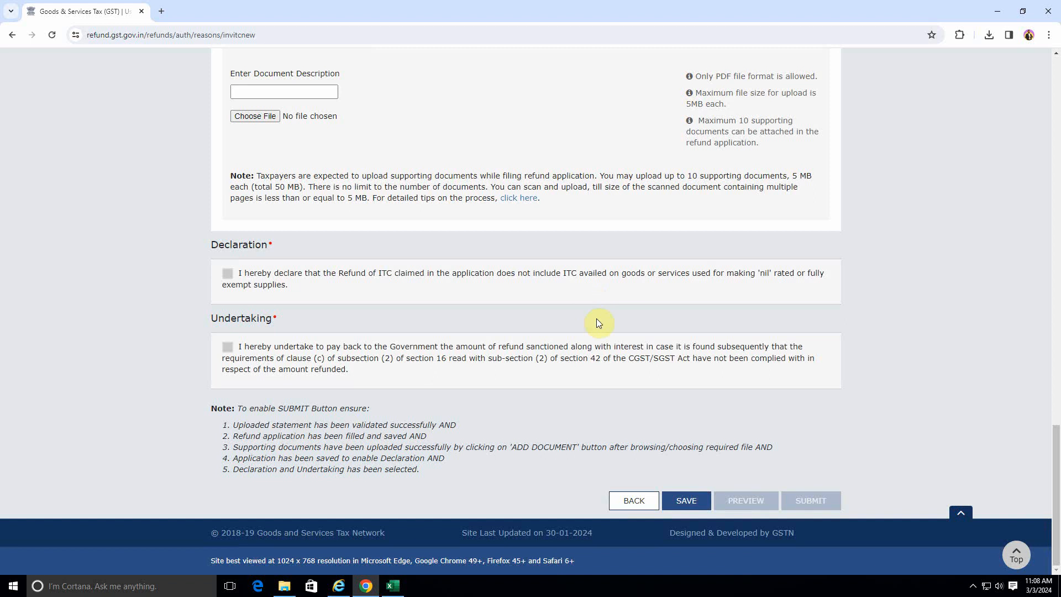
scroll(509, 293, up, 3)
scroll(470, 309, down, 3)
- Save the completed refund application and return to the GST portal dashboard
scroll(555, 371, up, 15)
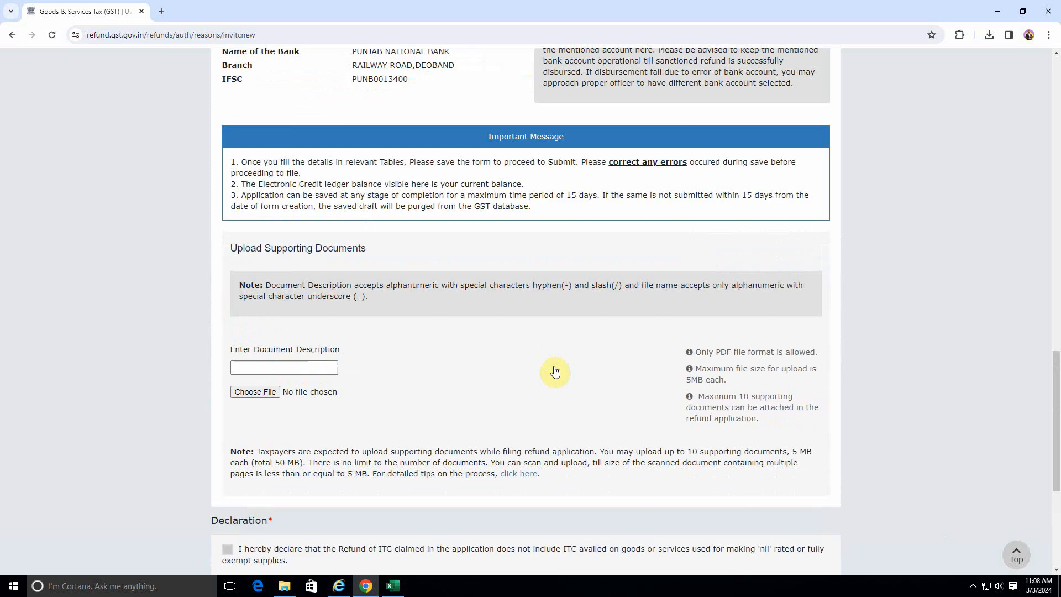
scroll(555, 371, up, 10)
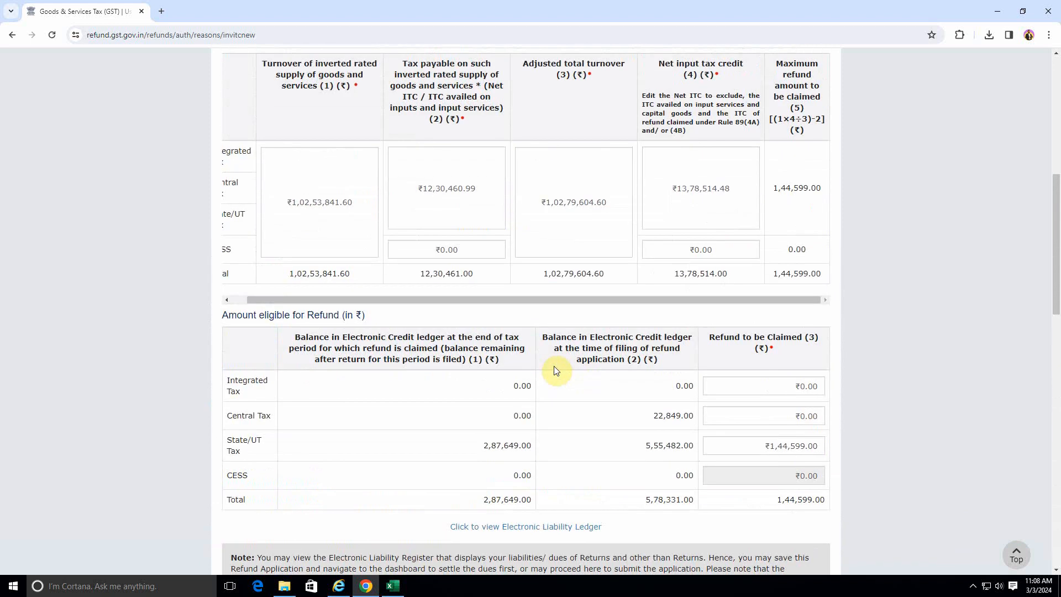
scroll(556, 370, up, 2)
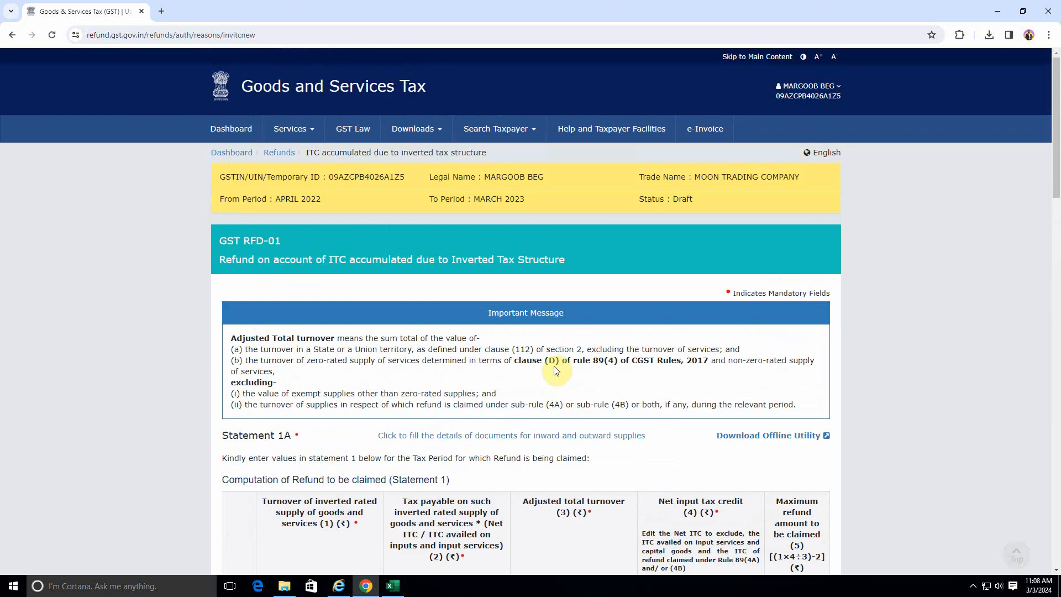
scroll(556, 370, down, 10)
scroll(557, 369, down, 10)
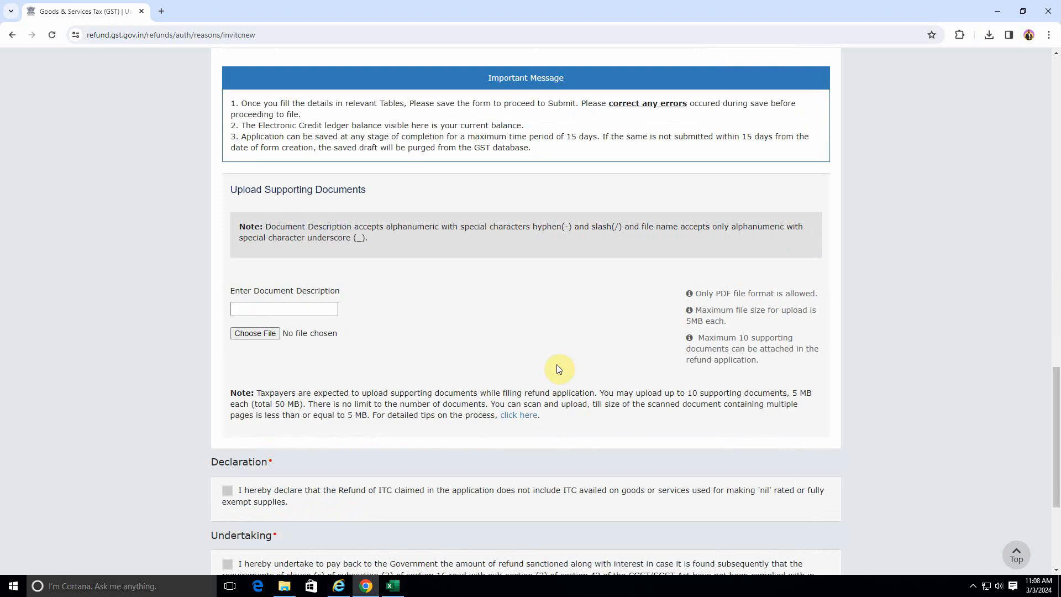
click(685, 500)
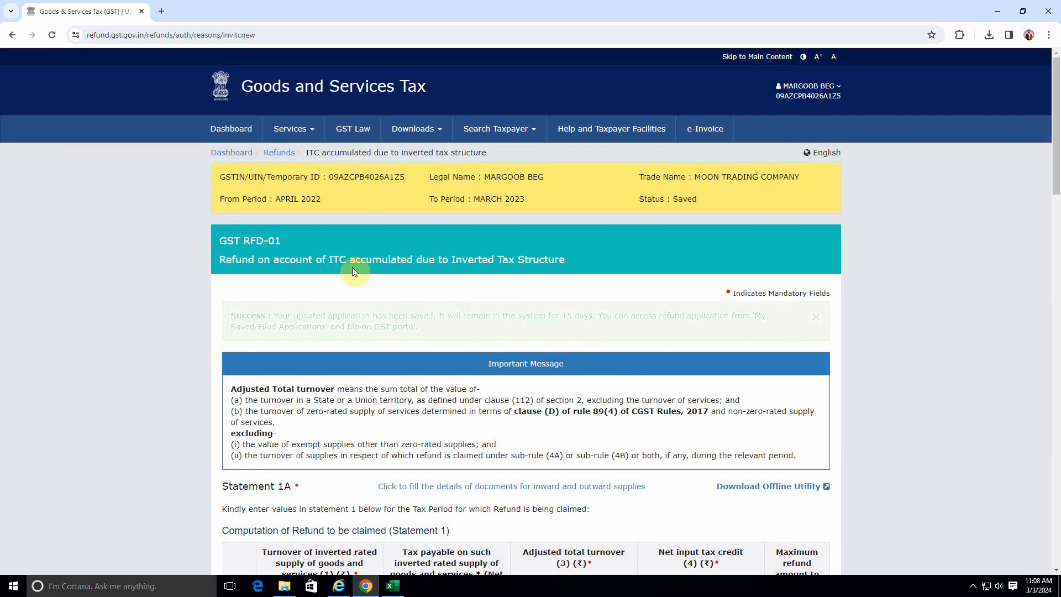
click(232, 153)
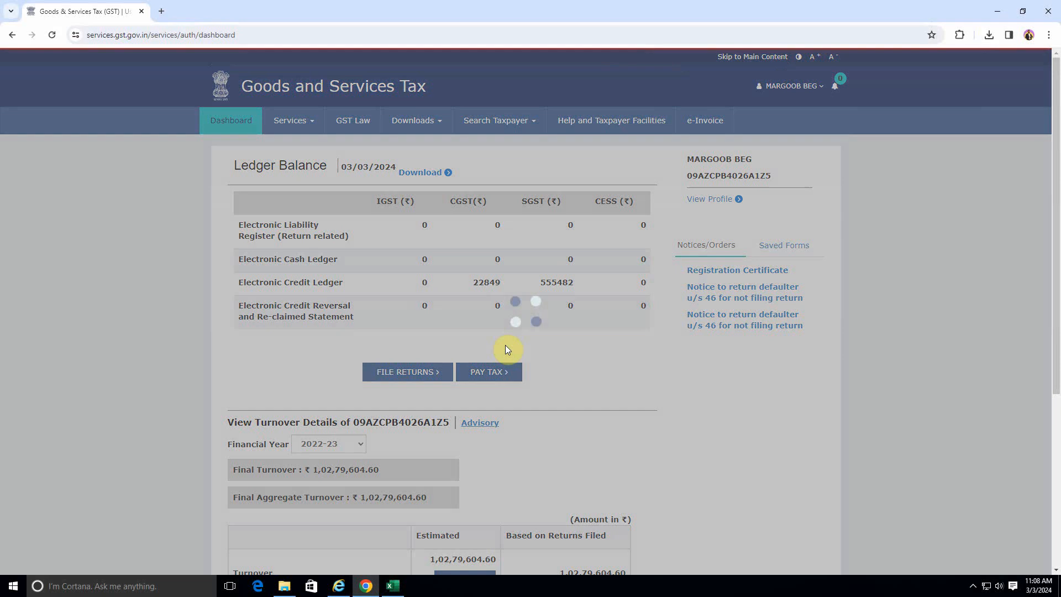